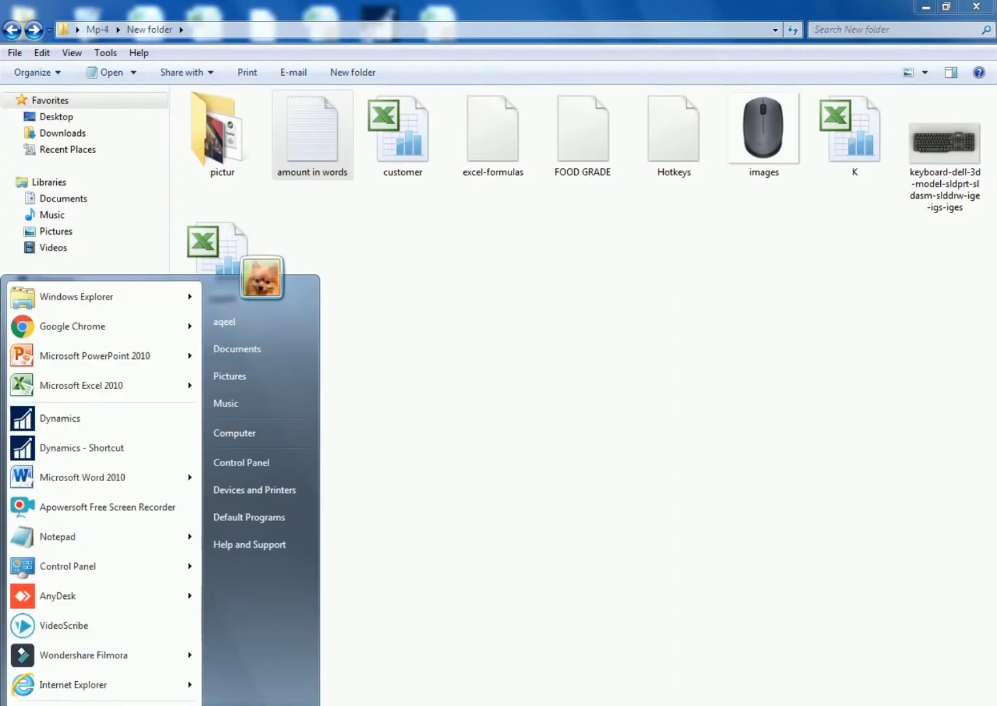
Step: Open Microsoft Excel 2010 with a blank workbook and dismiss the Office activation wizard
{"action": "left_click", "coordinate": [123, 386]}
{"action": "left_click", "coordinate": [392, 298]}
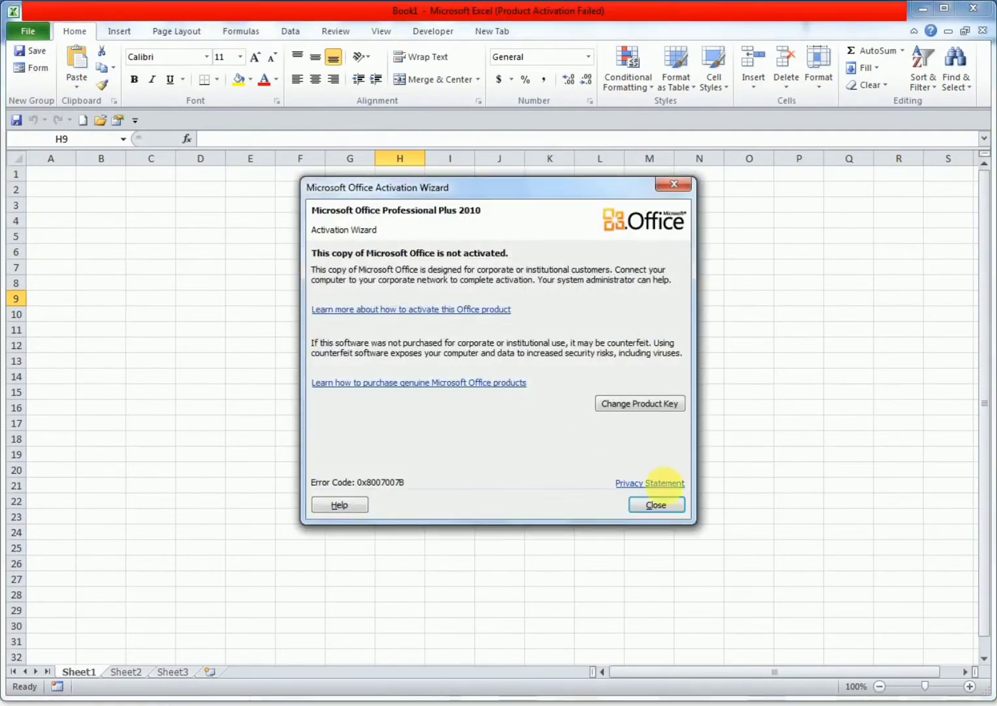
{"action": "left_click", "coordinate": [657, 504]}
Step: Enter TOTAL as the heading in cell C2 of Sheet1
{"action": "scroll", "coordinate": [127, 265], "scroll_direction": "up", "scroll_amount": 10, "text": "ctrl"}
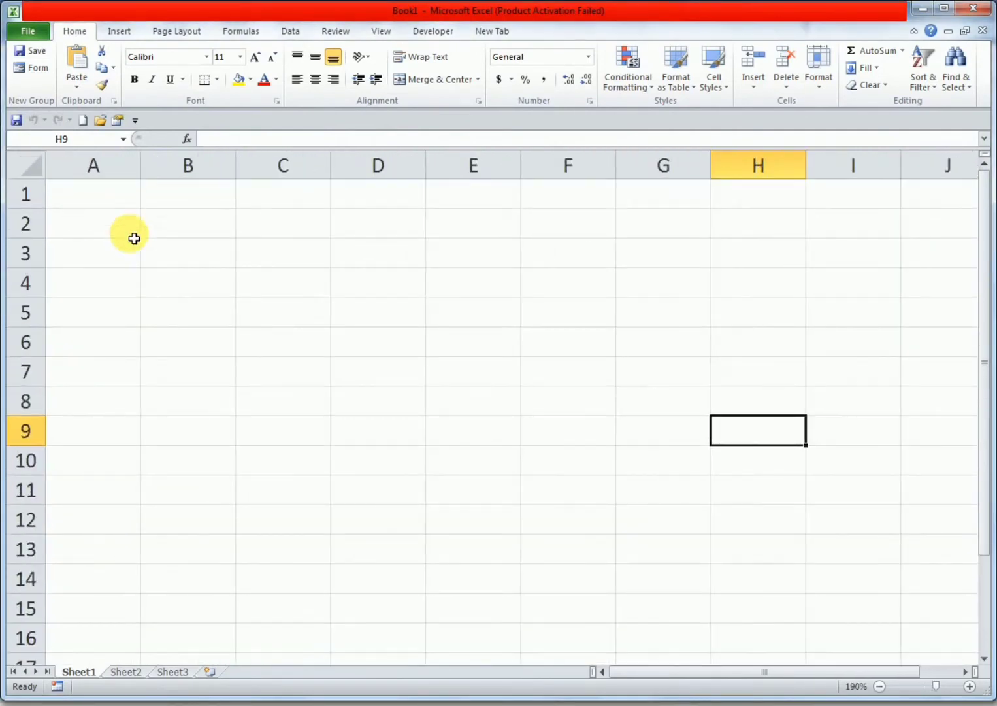
{"action": "scroll", "coordinate": [218, 314], "scroll_direction": "up", "scroll_amount": 1}
{"action": "left_click", "coordinate": [186, 297]}
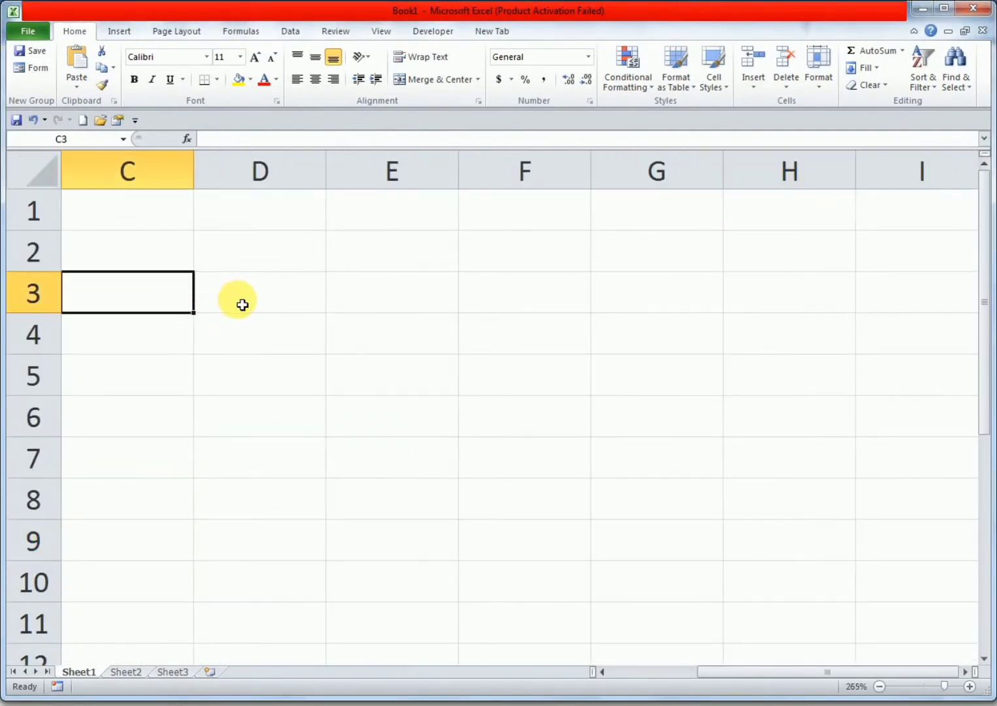
{"action": "left_click", "coordinate": [242, 304]}
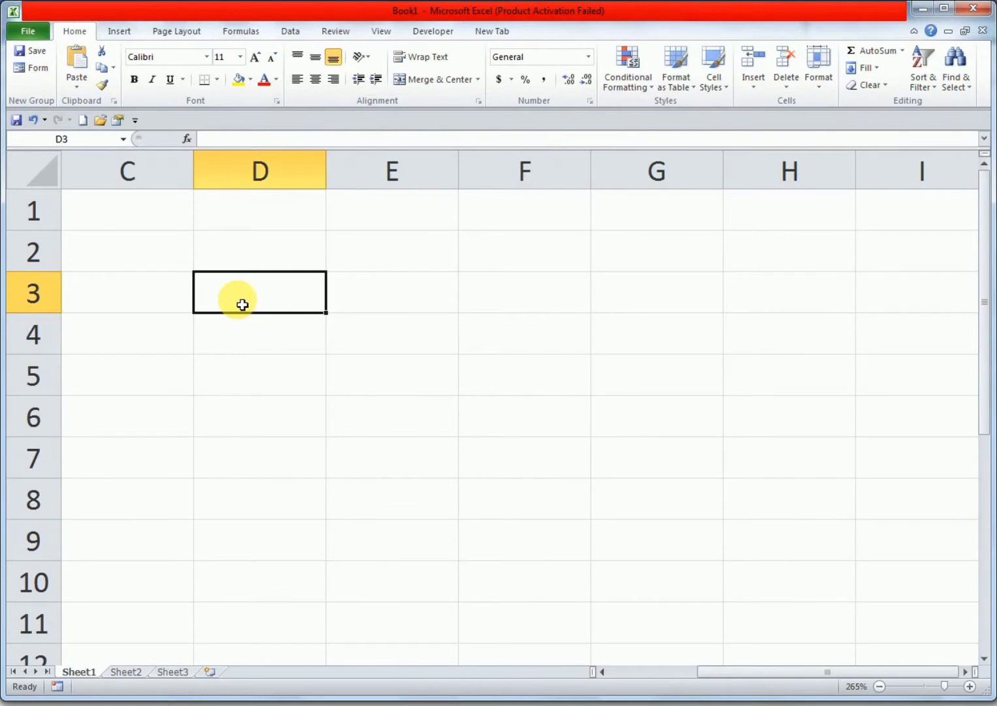
{"action": "key", "text": "Up"}
{"action": "key", "text": "Left"}
{"action": "key", "text": "Right"}
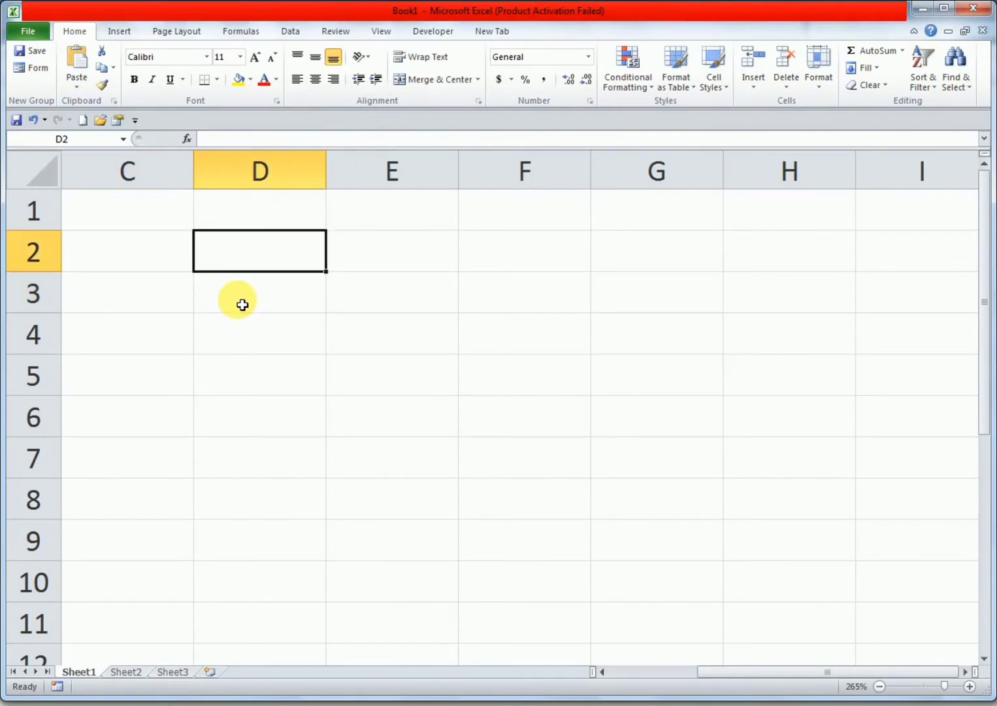
{"action": "key", "text": "Left"}
{"action": "type", "text": "TO"}
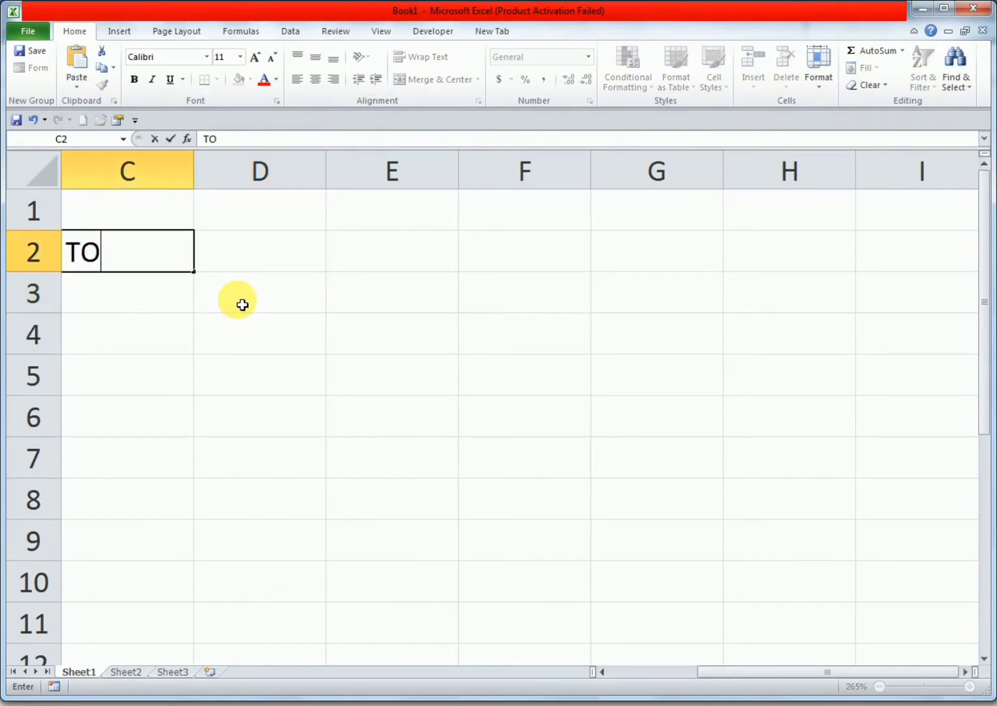
{"action": "key", "text": "Right"}
{"action": "key", "text": "Left"}
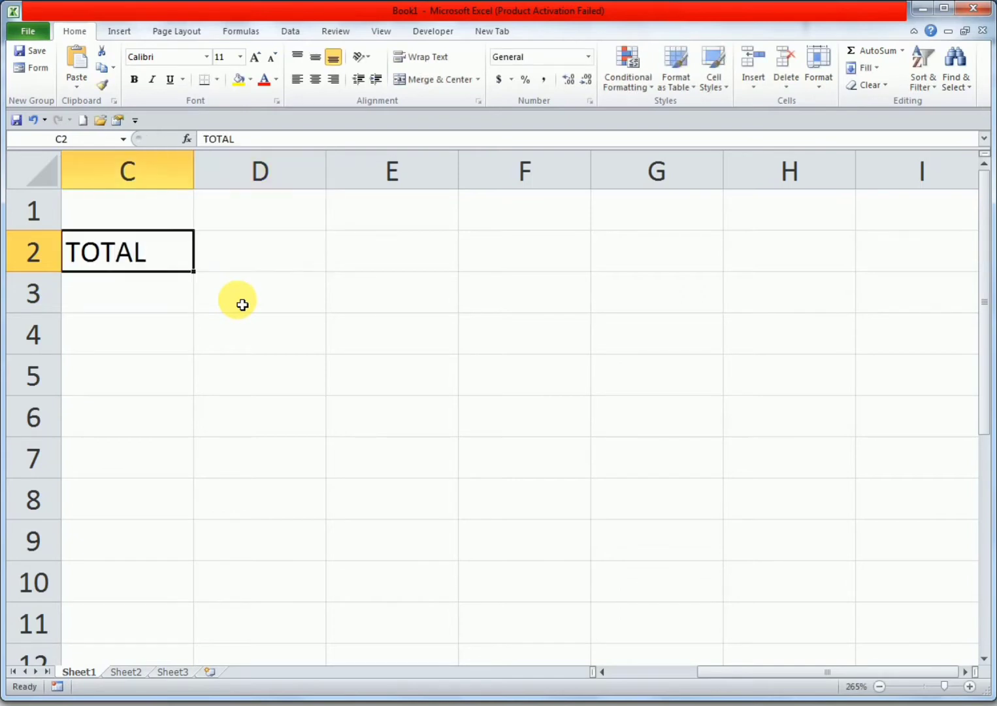
Step: Extend the heading in cell C2 to TOTAL AMOUNTS
{"action": "key", "text": "F2"}
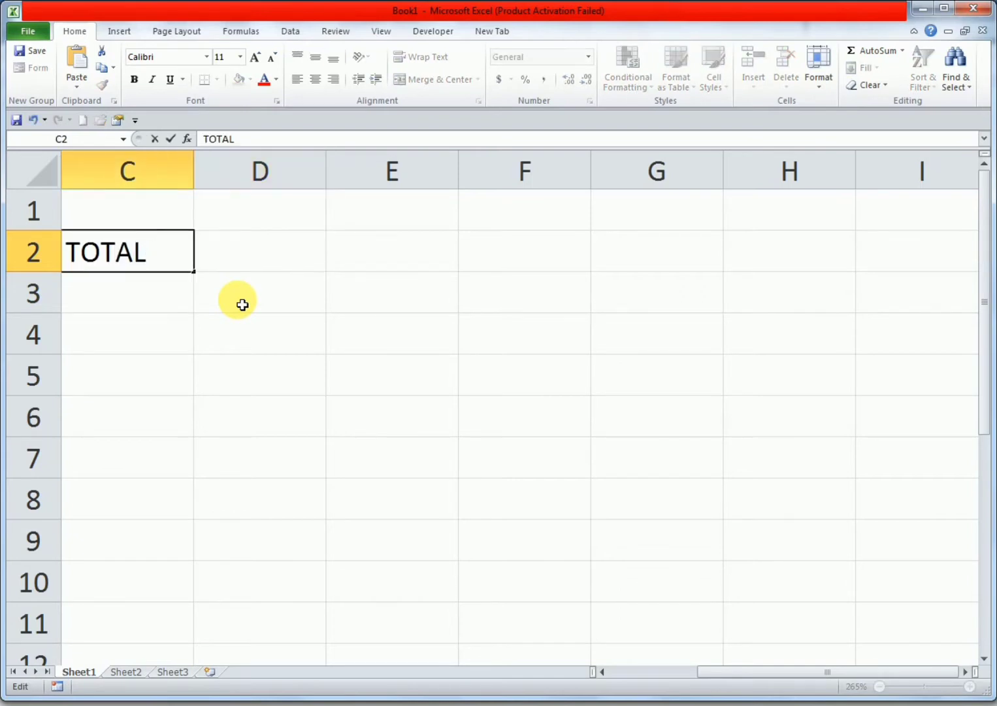
{"action": "type", "text": "AMOU"}
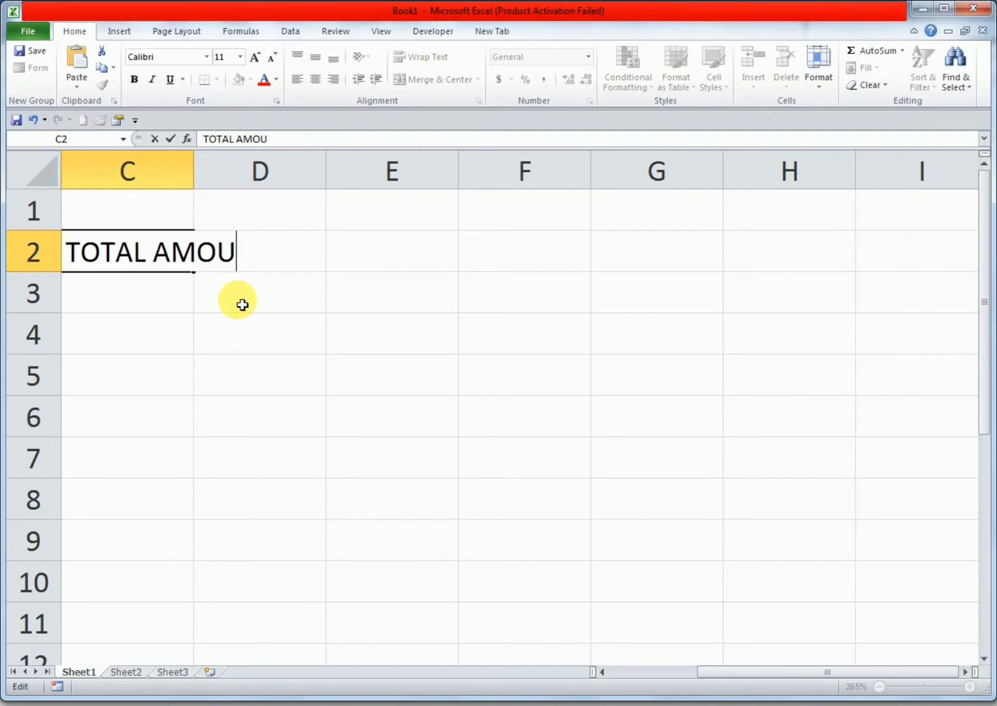
{"action": "type", "text": "NTS"}
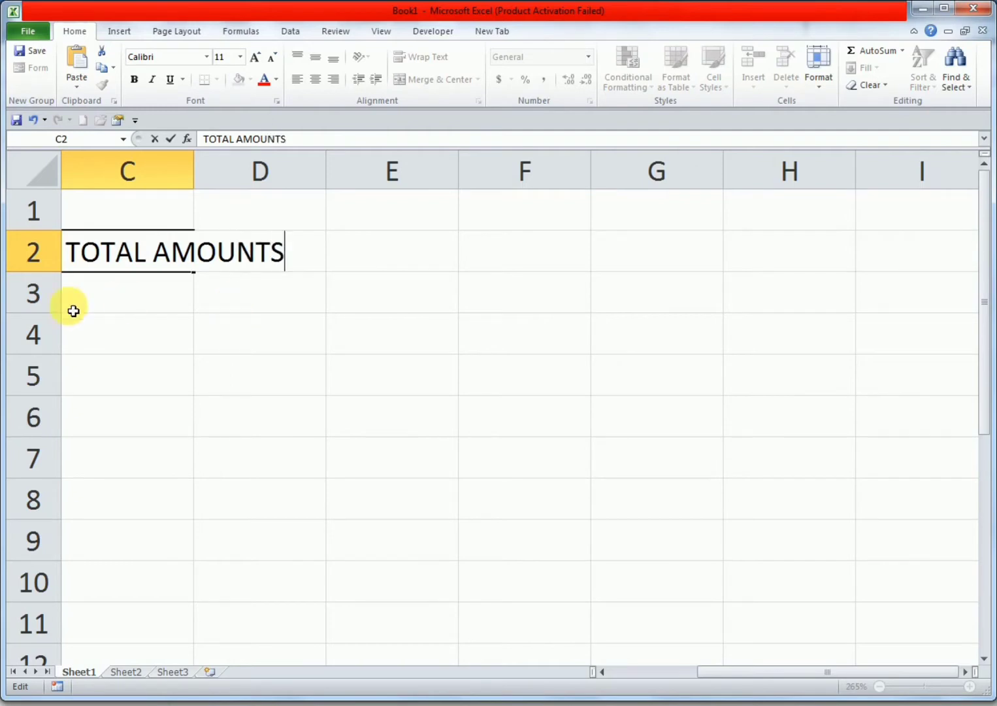
{"action": "key", "text": "Return"}
Step: Try wrapping the heading in C2 within a slightly wider column C, and remove the wrapping from row 2
{"action": "left_click", "coordinate": [119, 258]}
{"action": "left_click", "coordinate": [418, 57]}
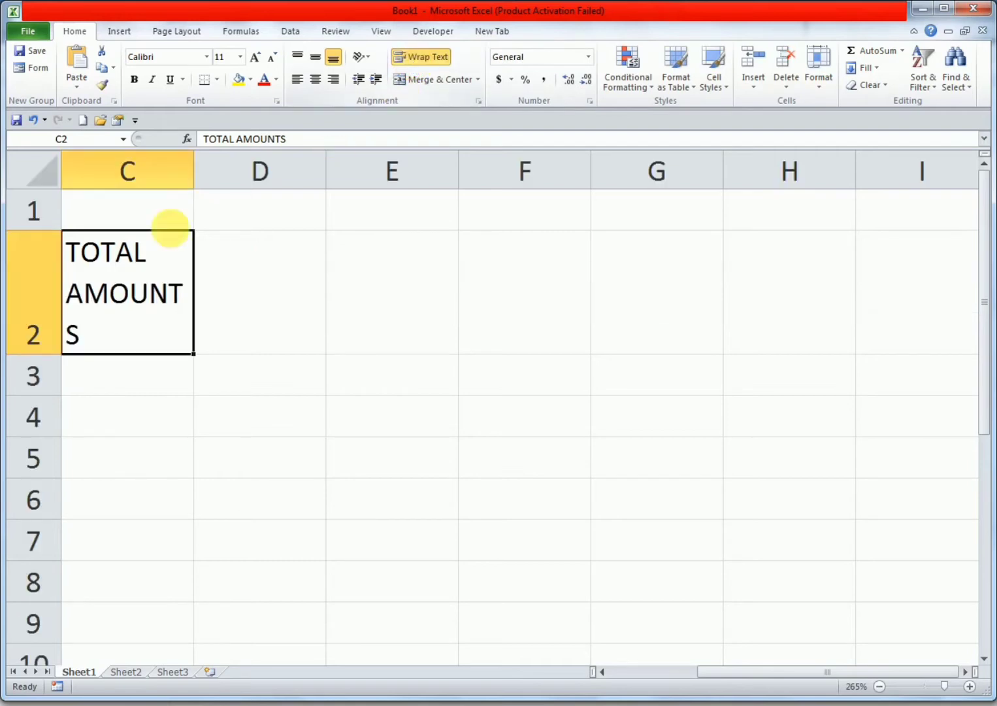
{"action": "mouse_move", "coordinate": [203, 177]}
{"action": "left_mouse_down"}
{"action": "mouse_move", "coordinate": [226, 177]}
{"action": "mouse_move", "coordinate": [218, 178]}
{"action": "left_mouse_up"}
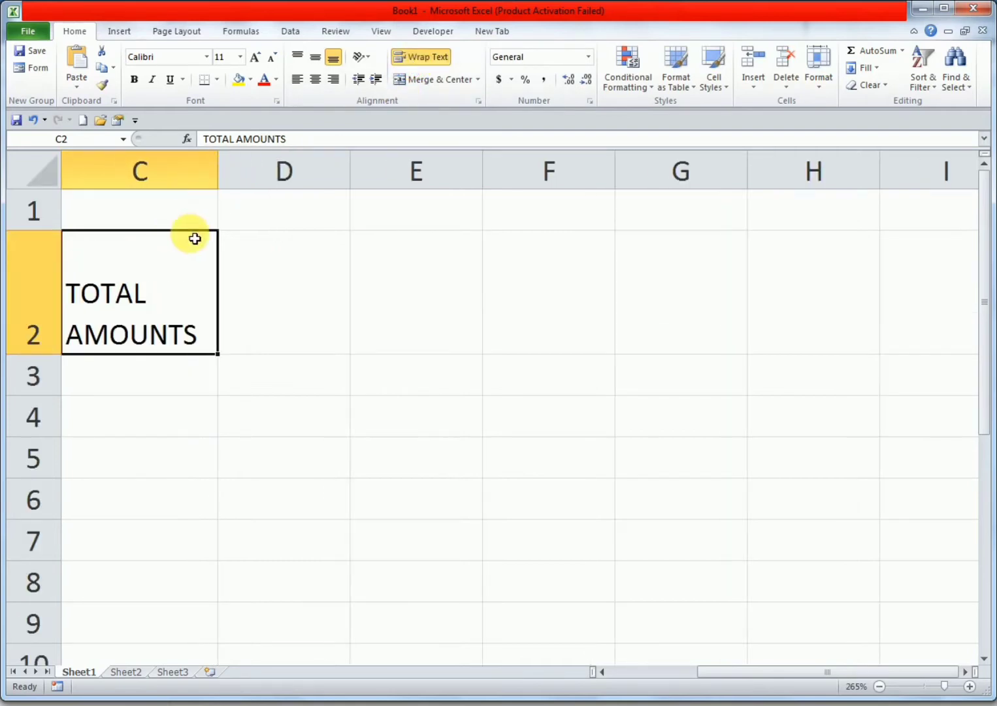
{"action": "left_click", "coordinate": [29, 312]}
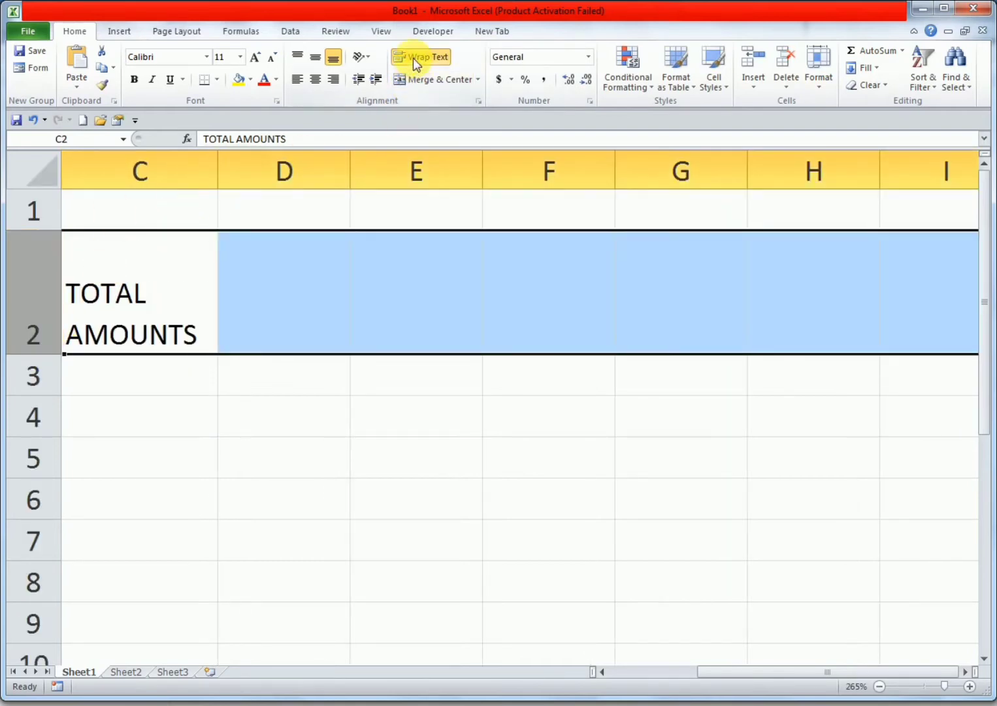
{"action": "left_click", "coordinate": [414, 58]}
Step: Widen column C so that the TOTAL AMOUNTS heading fits on one line
{"action": "left_click", "coordinate": [283, 318]}
{"action": "left_click_drag", "start_coordinate": [218, 177], "coordinate": [293, 169]}
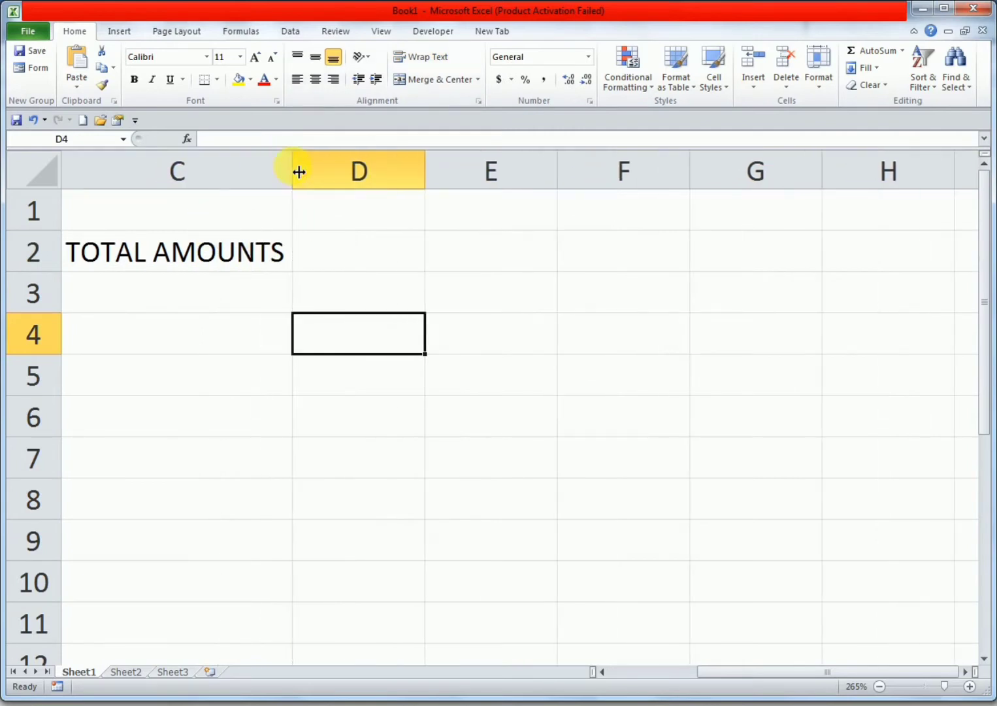
{"action": "left_click", "coordinate": [260, 320]}
Step: Enter the amounts 10, 100, 1000, 100000 and 1000000 in cells C3 to C7
{"action": "left_click", "coordinate": [237, 297]}
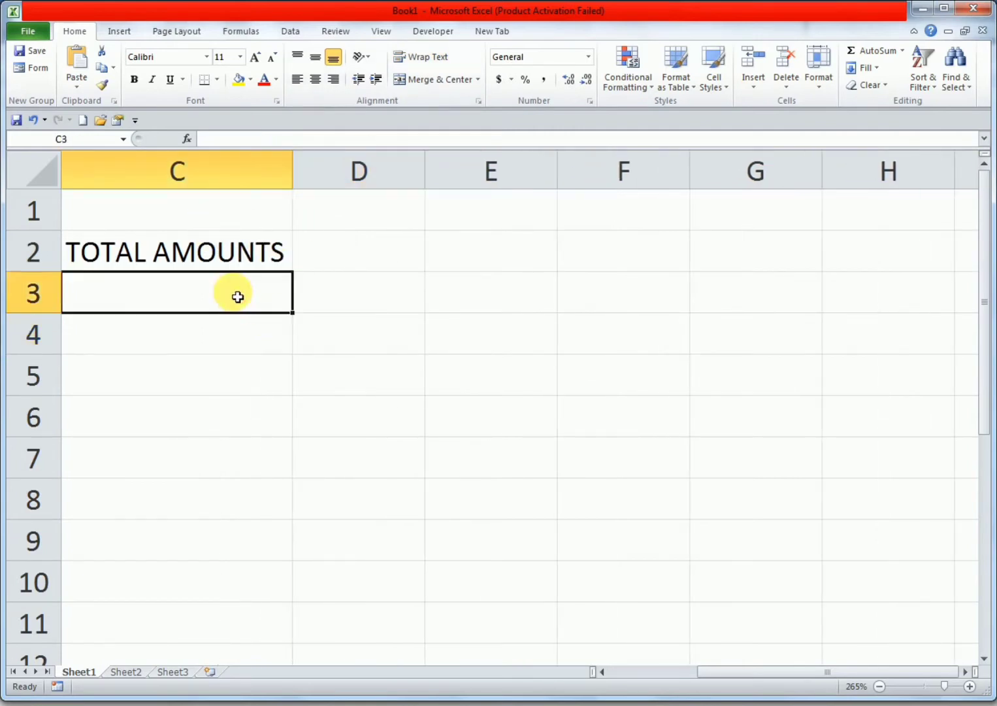
{"action": "type", "text": "10"}
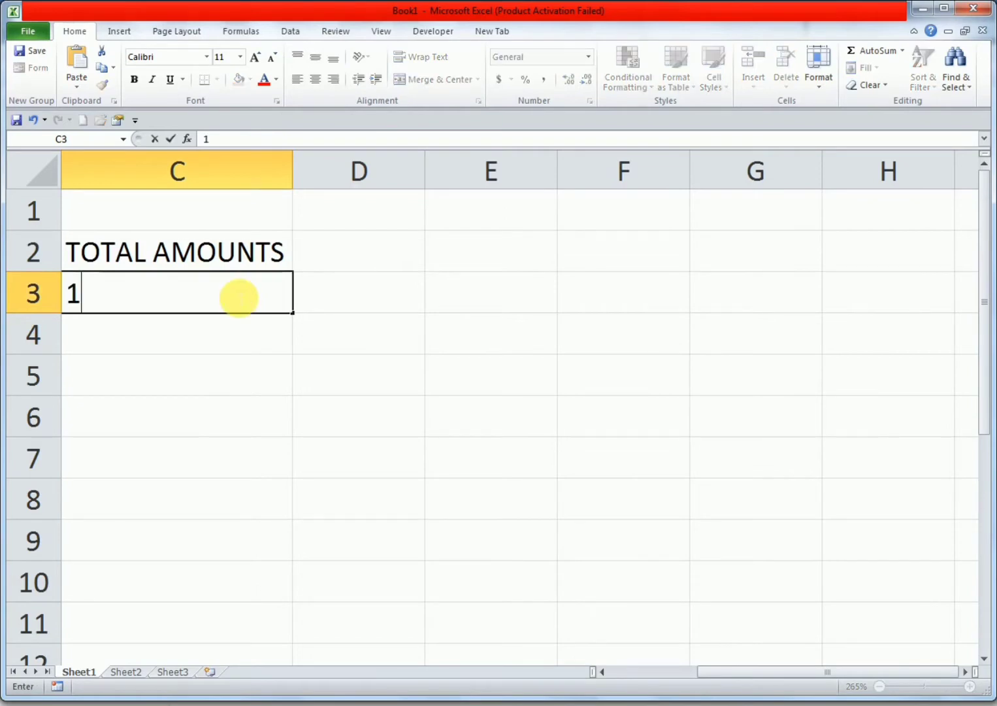
{"action": "key", "text": "Return"}
{"action": "type", "text": "100"}
{"action": "key", "text": "Return"}
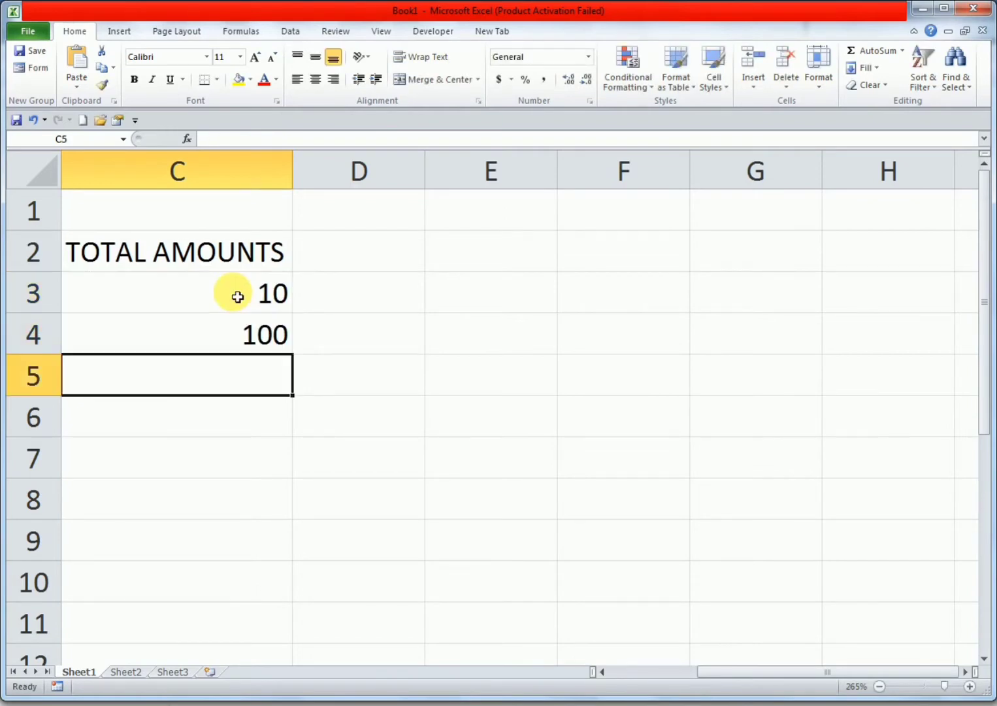
{"action": "type", "text": "1000"}
{"action": "key", "text": "Return"}
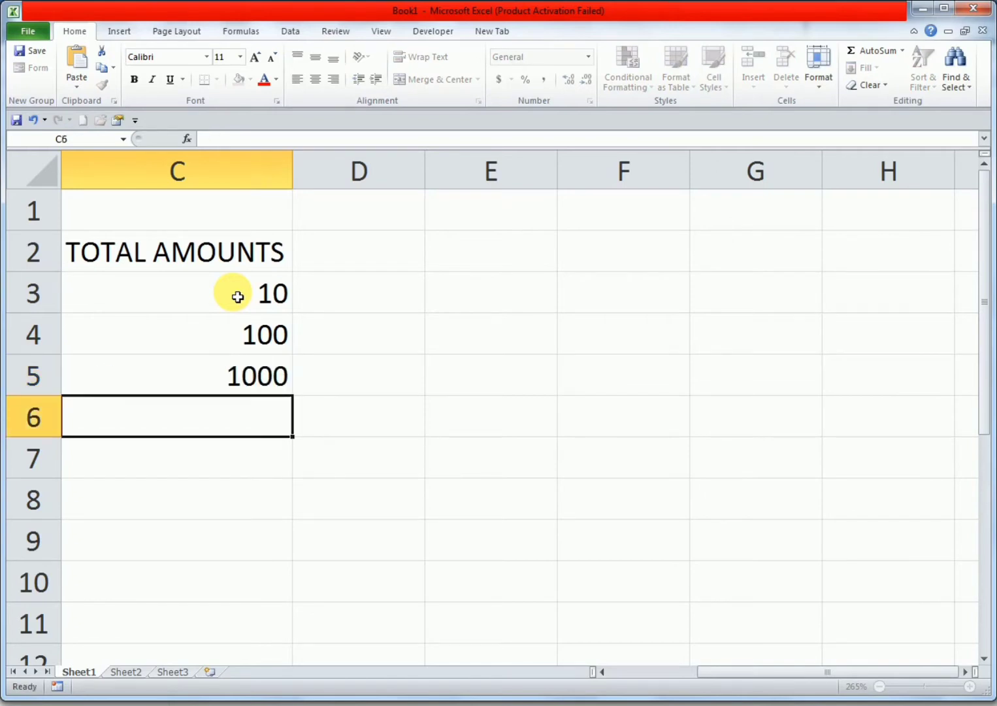
{"action": "type", "text": "10000"}
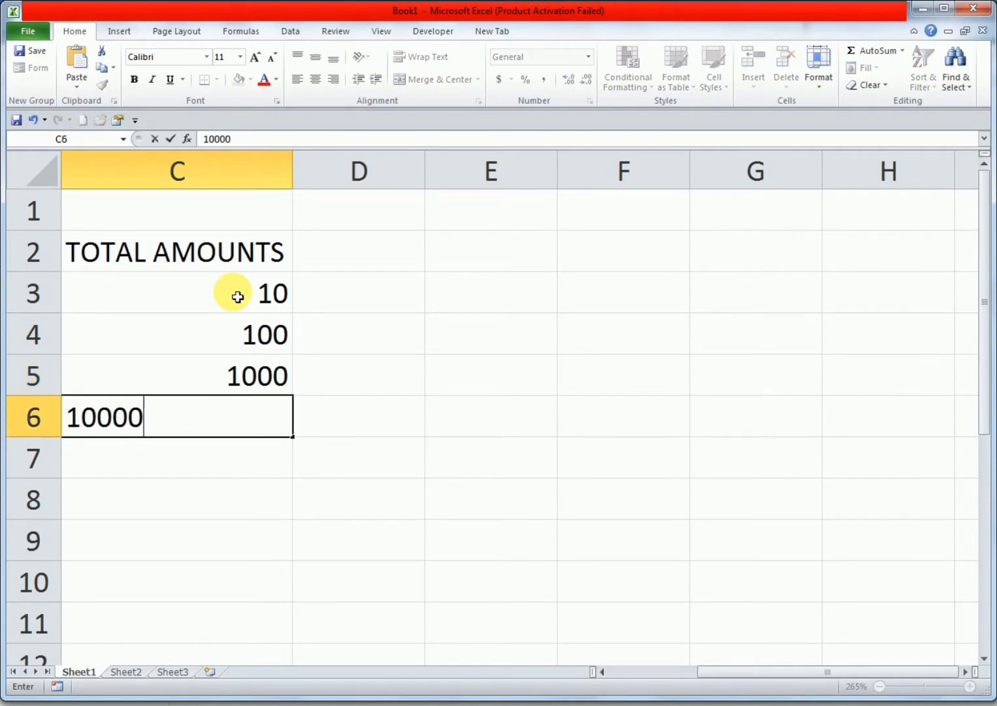
{"action": "type", "text": "0"}
{"action": "key", "text": "Return"}
{"action": "type", "text": "10000"}
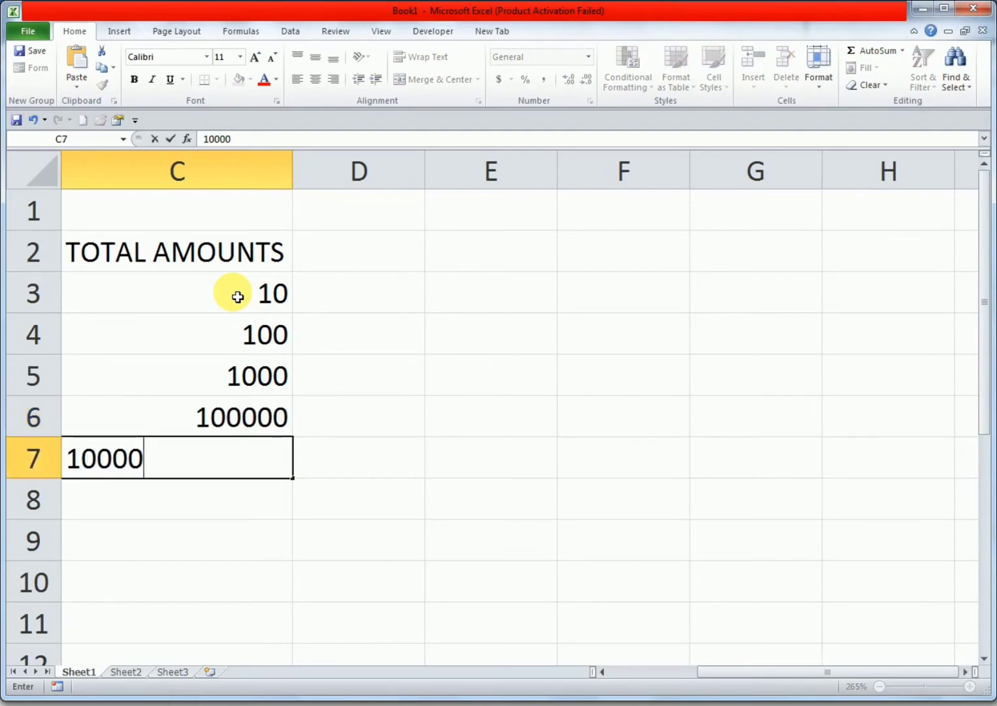
{"action": "type", "text": "00"}
{"action": "key", "text": "Return"}
Step: Format cells C3 to C10 with thousands separators and no decimal places
{"action": "left_click_drag", "start_coordinate": [238, 297], "coordinate": [255, 581]}
{"action": "left_click", "coordinate": [543, 80]}
{"action": "left_click", "coordinate": [587, 81]}
{"action": "left_click", "coordinate": [587, 82]}
Step: Enter the amount 10000000 in cell C8
{"action": "left_click", "coordinate": [215, 514]}
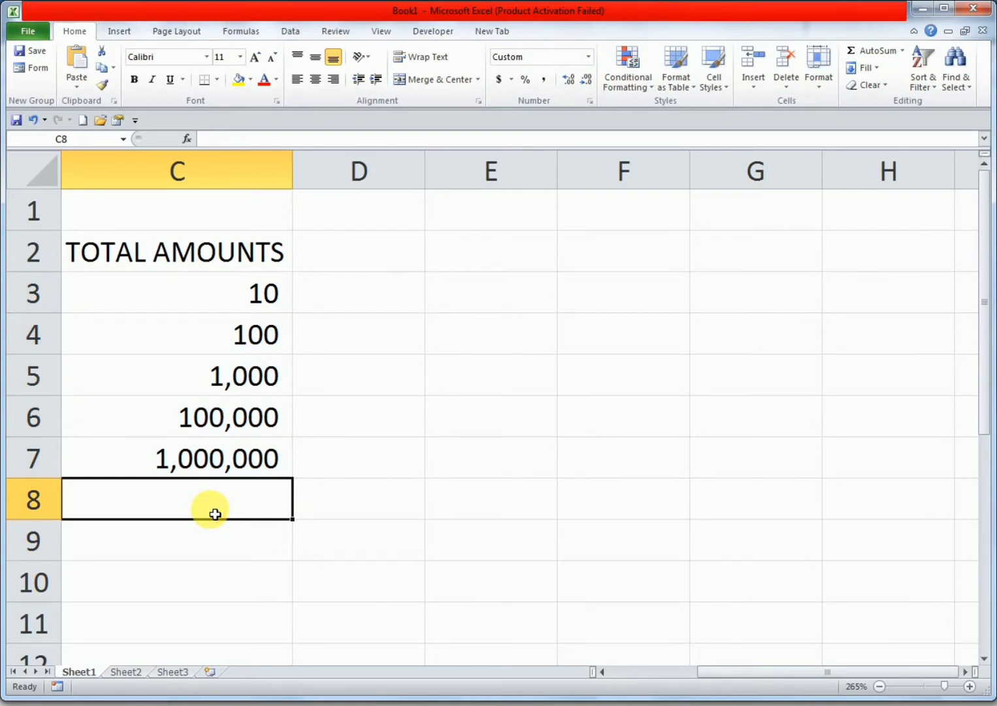
{"action": "type", "text": "10000000"}
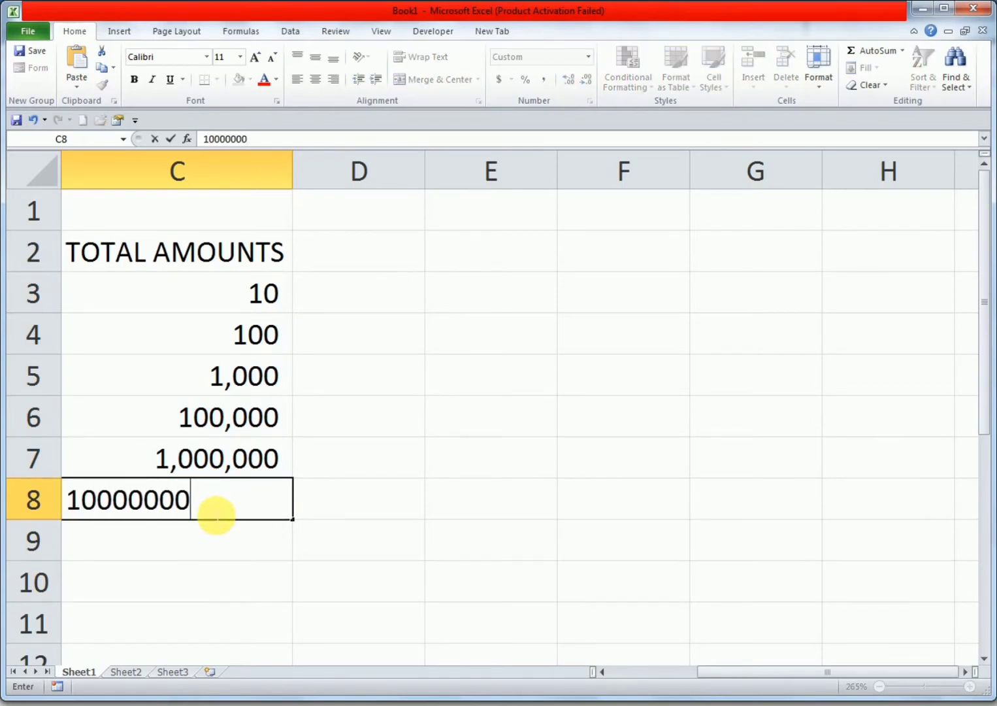
{"action": "key", "text": "Return"}
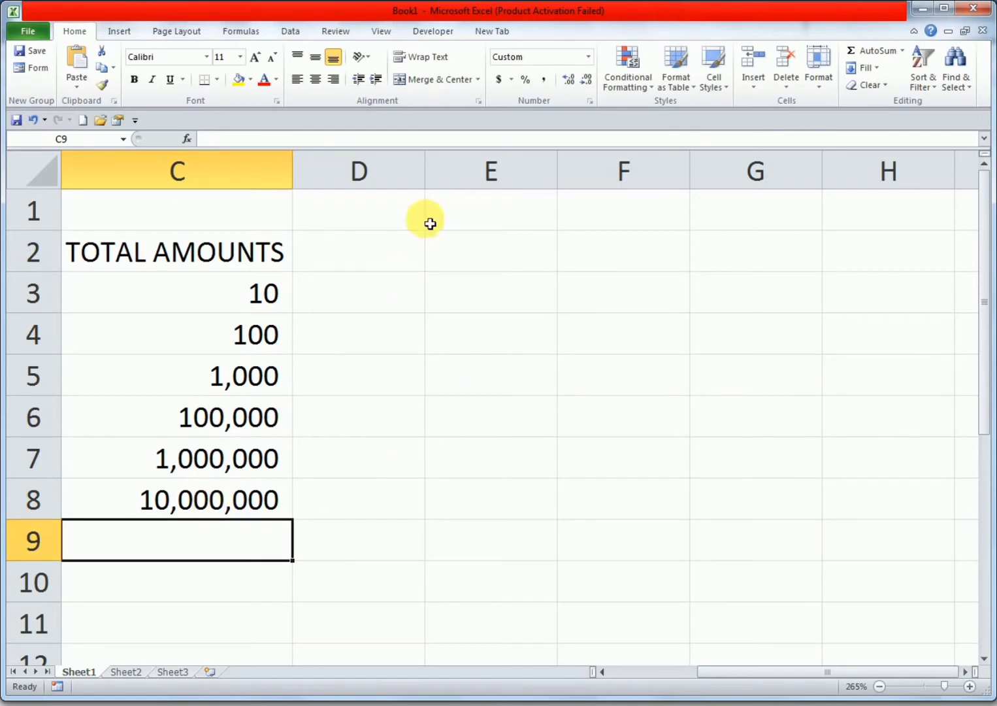
Step: Widen column D to well over twice the width of column C
{"action": "left_click_drag", "start_coordinate": [432, 174], "coordinate": [909, 194]}
{"action": "left_click", "coordinate": [474, 323]}
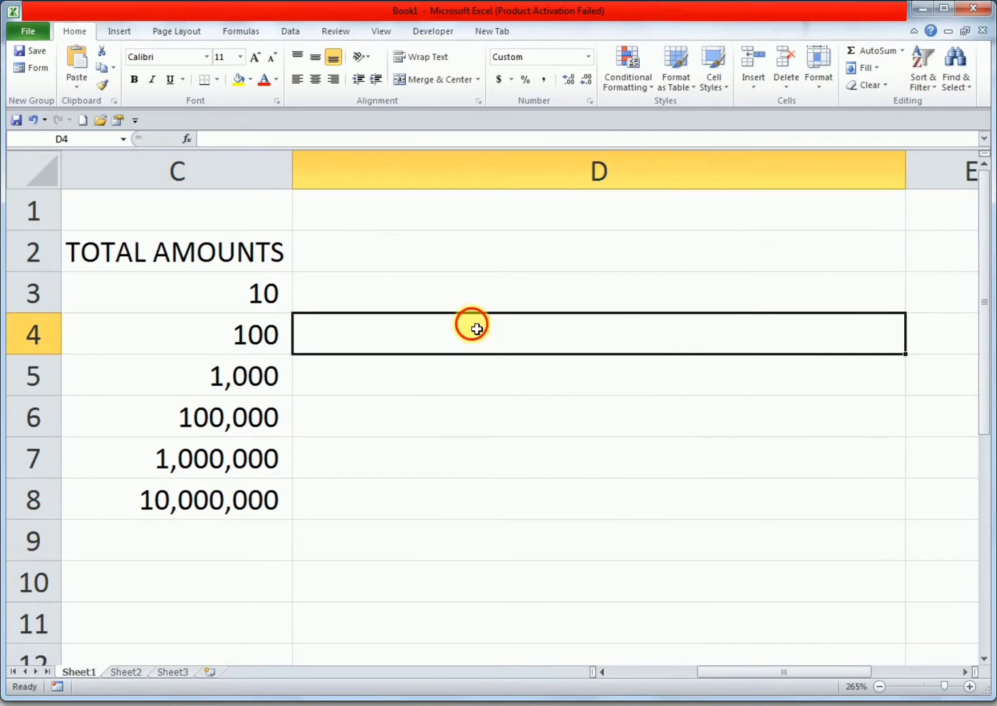
{"action": "left_click", "coordinate": [350, 288]}
{"action": "left_click", "coordinate": [352, 258]}
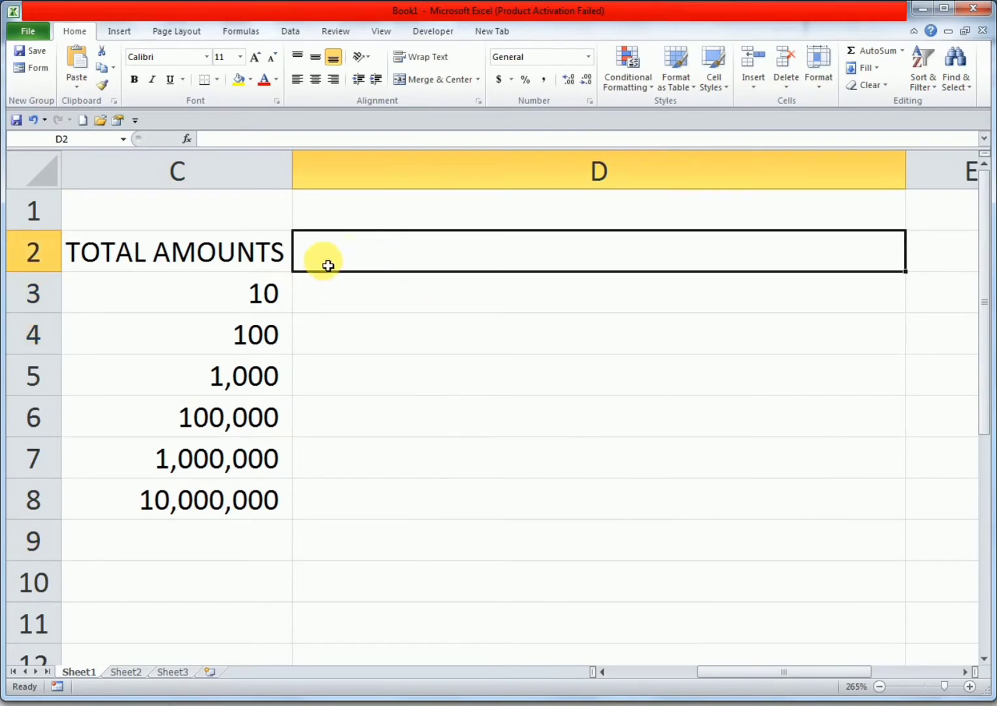
Step: Format the header cells C2 and D2 with a yellow fill and bold text
{"action": "left_click", "coordinate": [224, 255]}
{"action": "left_click_drag", "start_coordinate": [224, 255], "coordinate": [334, 249]}
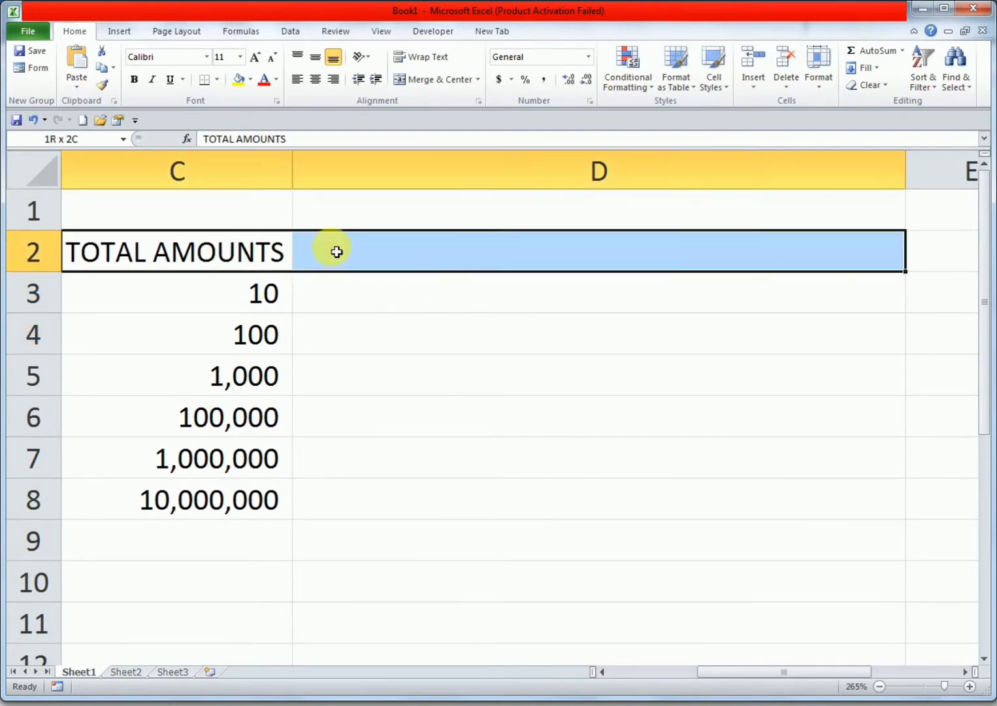
{"action": "left_click", "coordinate": [239, 79]}
{"action": "left_click", "coordinate": [134, 79]}
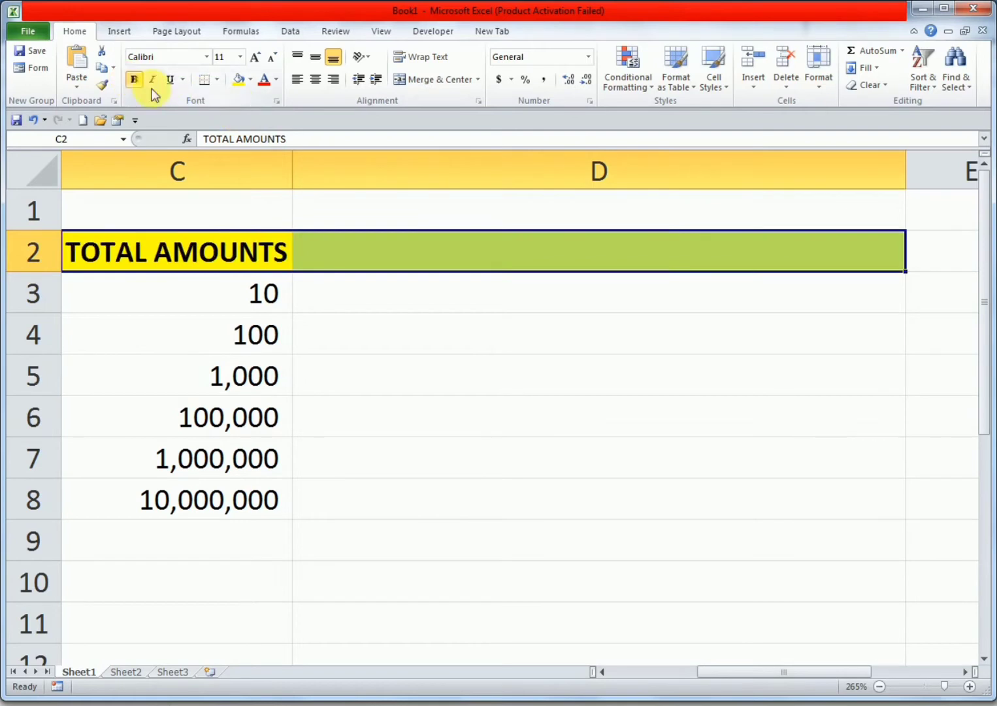
Step: Enter the heading AMOUNTS IN WORDS in cell D2
{"action": "left_click", "coordinate": [365, 254]}
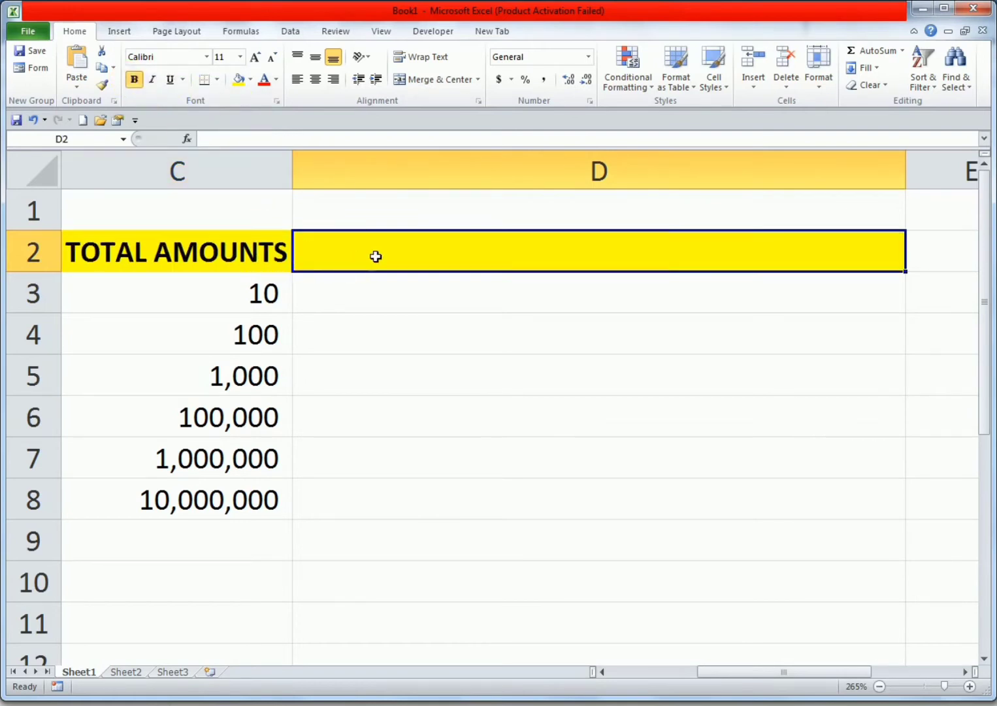
{"action": "type", "text": "AMOUNTS IN WORDS"}
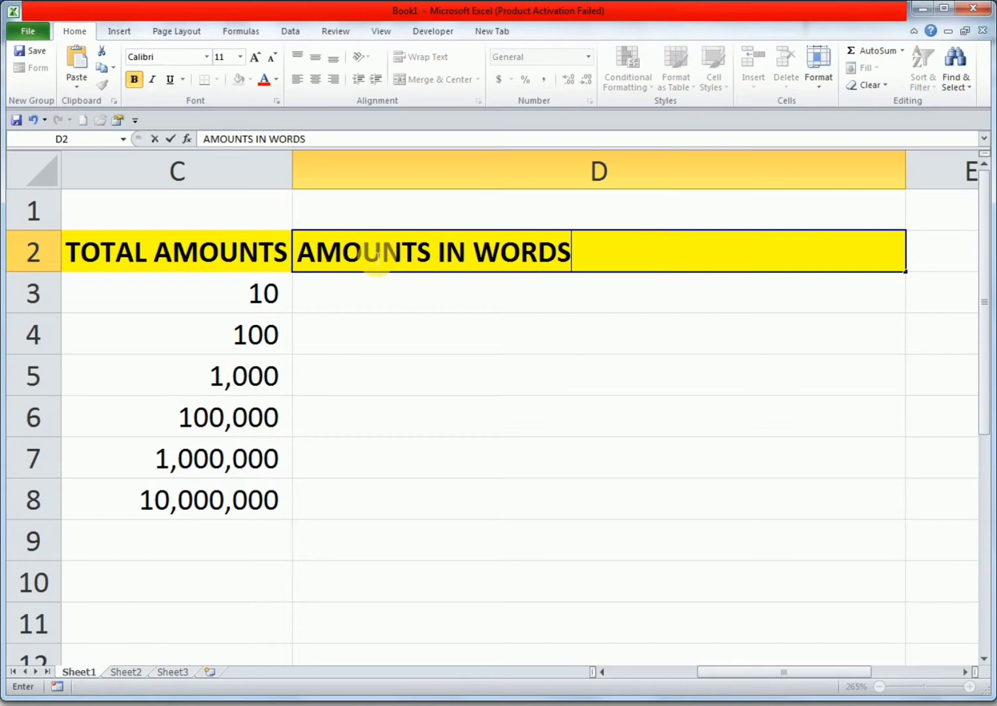
{"action": "key", "text": "Return"}
{"action": "key", "text": "Return"}
{"action": "key", "text": "Up"}
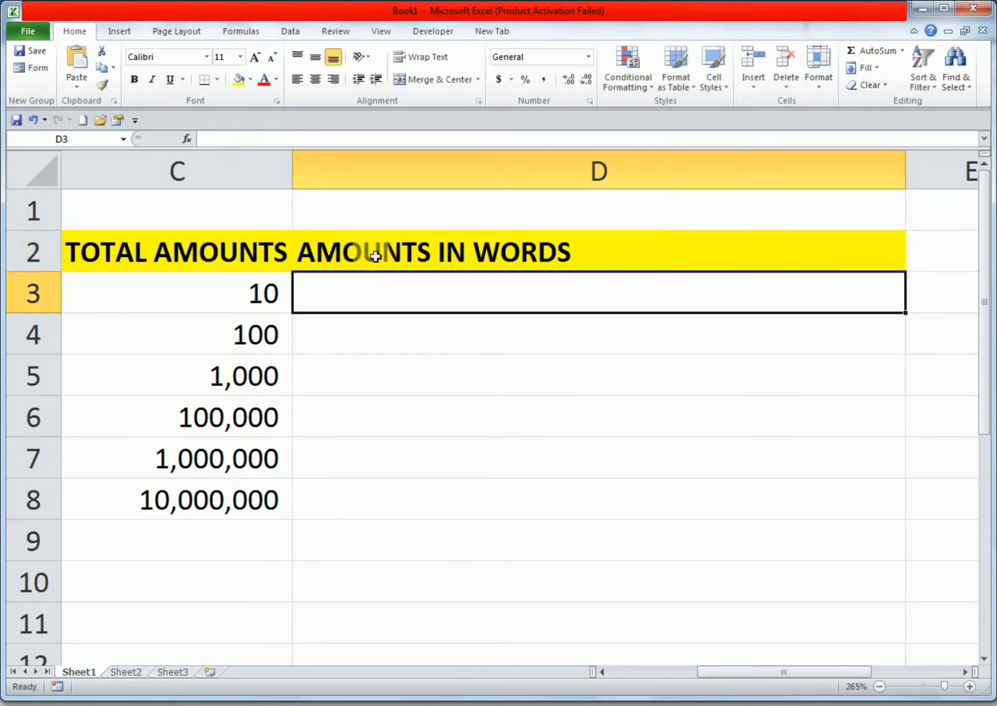
Step: Look through the functions starting with S from cell D3 for one that spells out numbers, and clear the cell
{"action": "type", "text": "="}
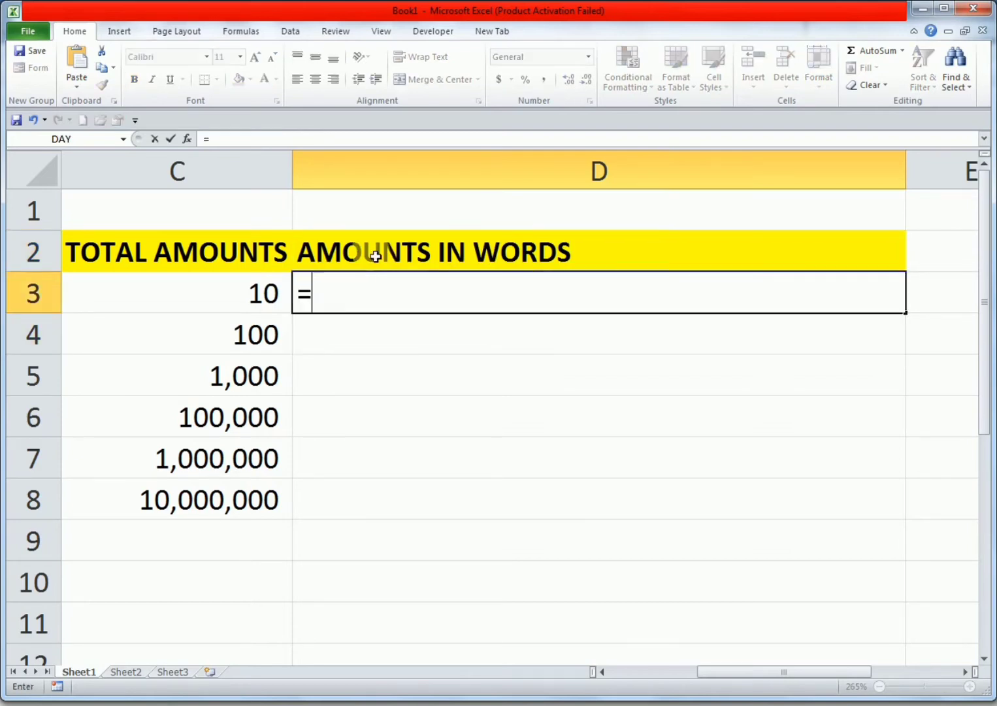
{"action": "type", "text": "S"}
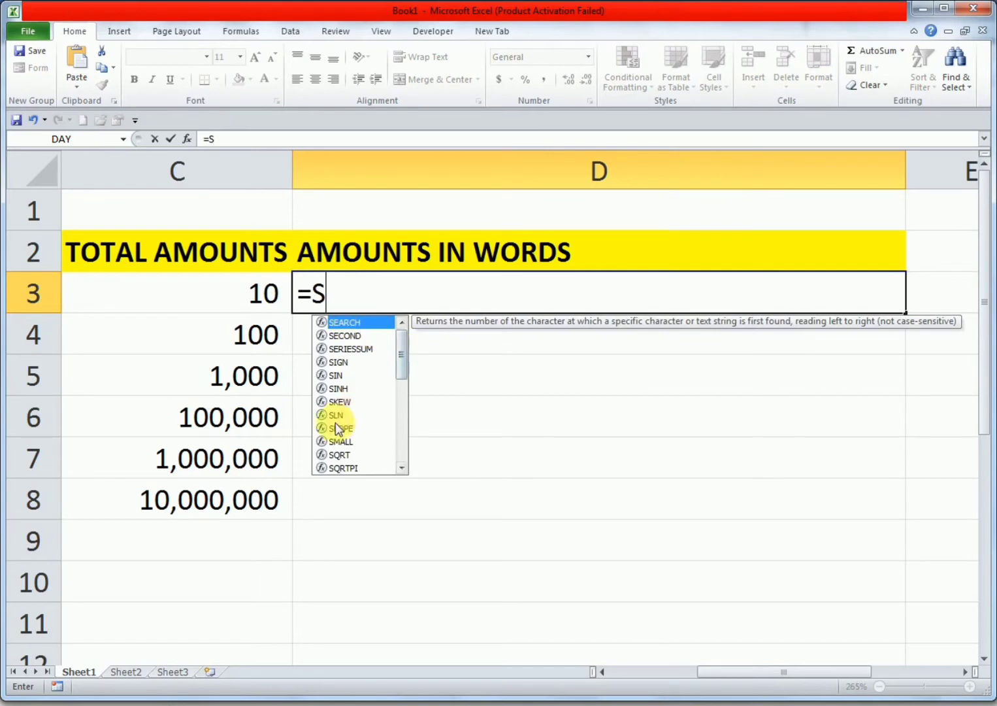
{"action": "key", "text": "Down"}
{"action": "key", "text": "Down"}
{"action": "key", "text": "Down"}
{"action": "key", "text": "Down"}
{"action": "key", "text": "Down"}
{"action": "key", "text": "Down"}
{"action": "key", "text": "Down"}
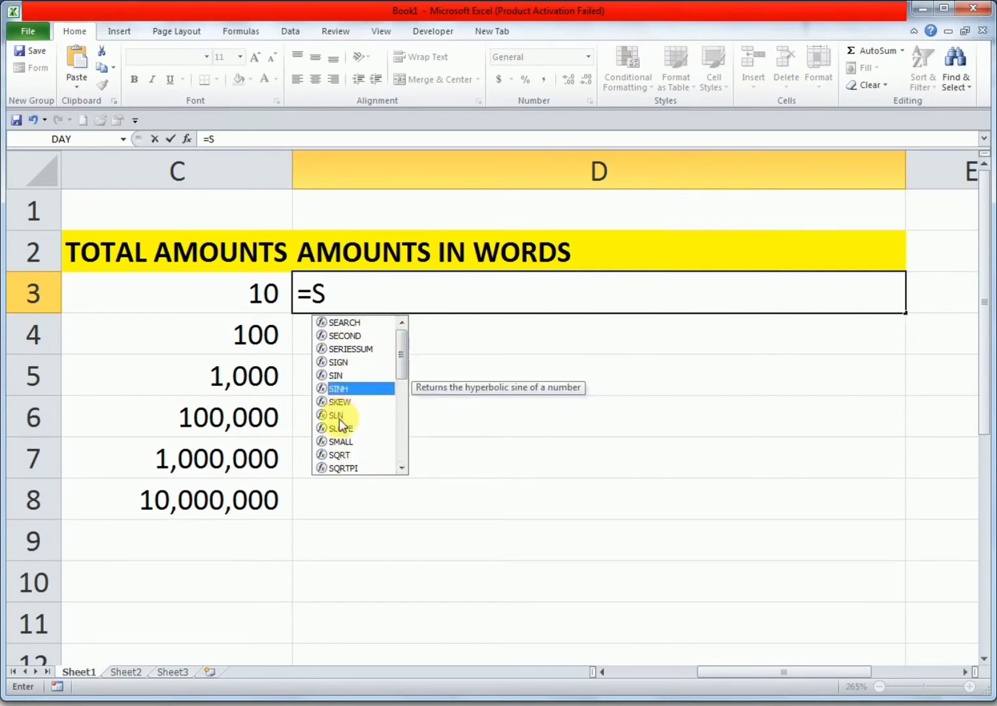
{"action": "left_click_drag", "start_coordinate": [401, 366], "coordinate": [403, 411]}
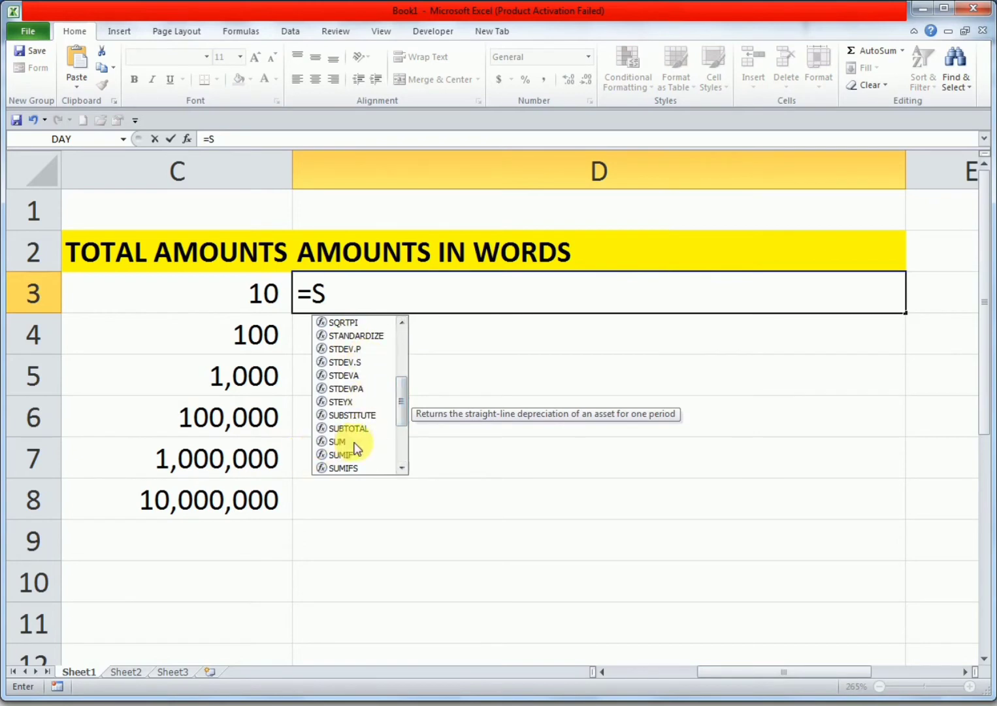
{"action": "left_click_drag", "start_coordinate": [401, 418], "coordinate": [400, 450]}
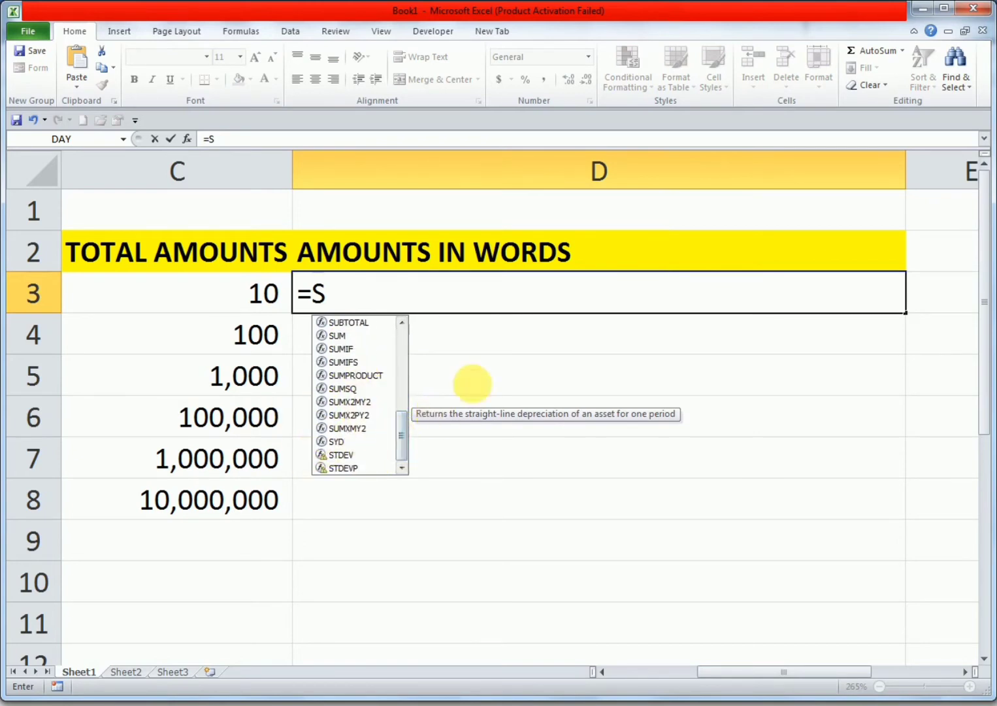
{"action": "key", "text": "Return"}
{"action": "left_click", "coordinate": [368, 304]}
{"action": "key", "text": "Delete"}
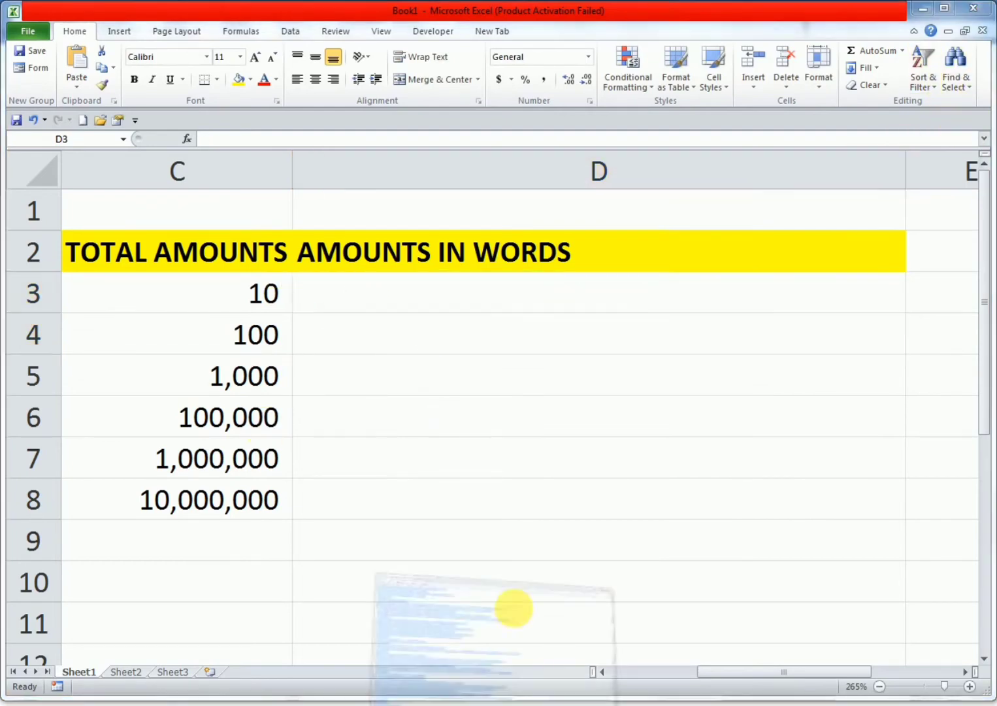
Step: Switch to Notepad and copy the entire spellnumber code from the file amount in words
{"action": "key", "text": "alt+Tab"}
{"action": "left_click", "coordinate": [615, 208]}
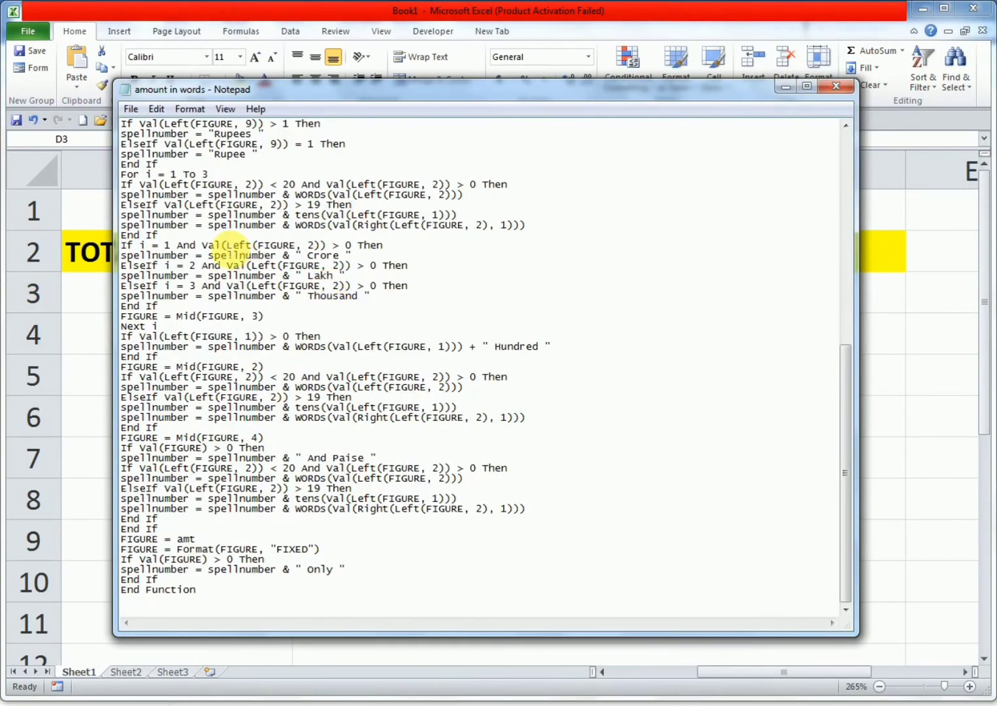
{"action": "key", "text": "ctrl+a"}
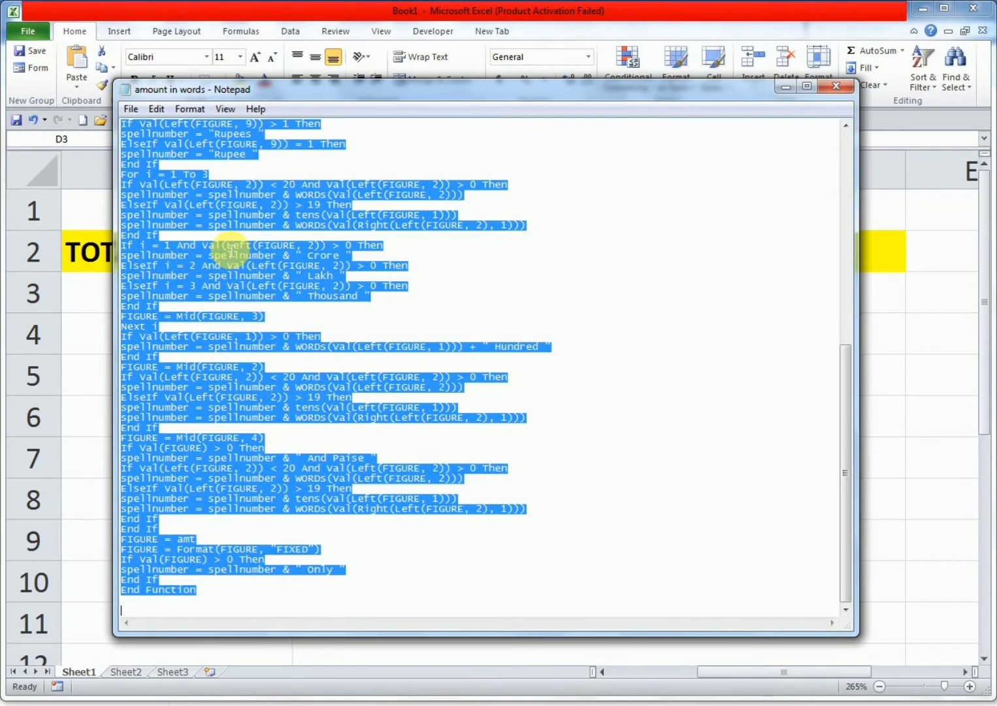
{"action": "left_click", "coordinate": [786, 86]}
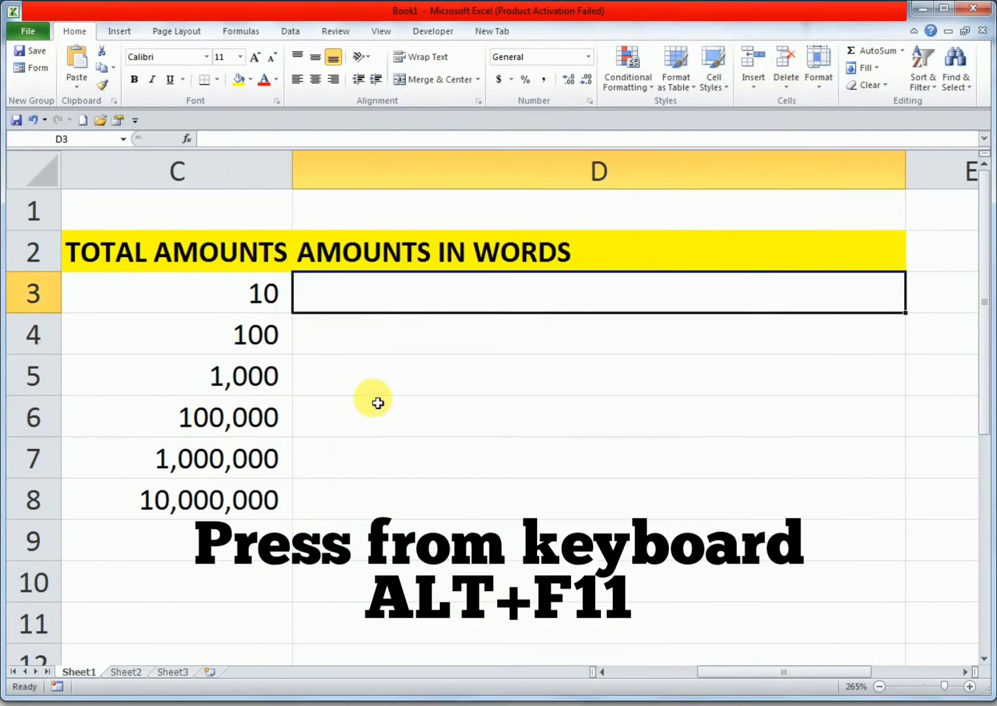
Step: Insert a new module into the Book1 project in the Visual Basic editor and paste the copied spellnumber code
{"action": "left_click", "coordinate": [416, 369]}
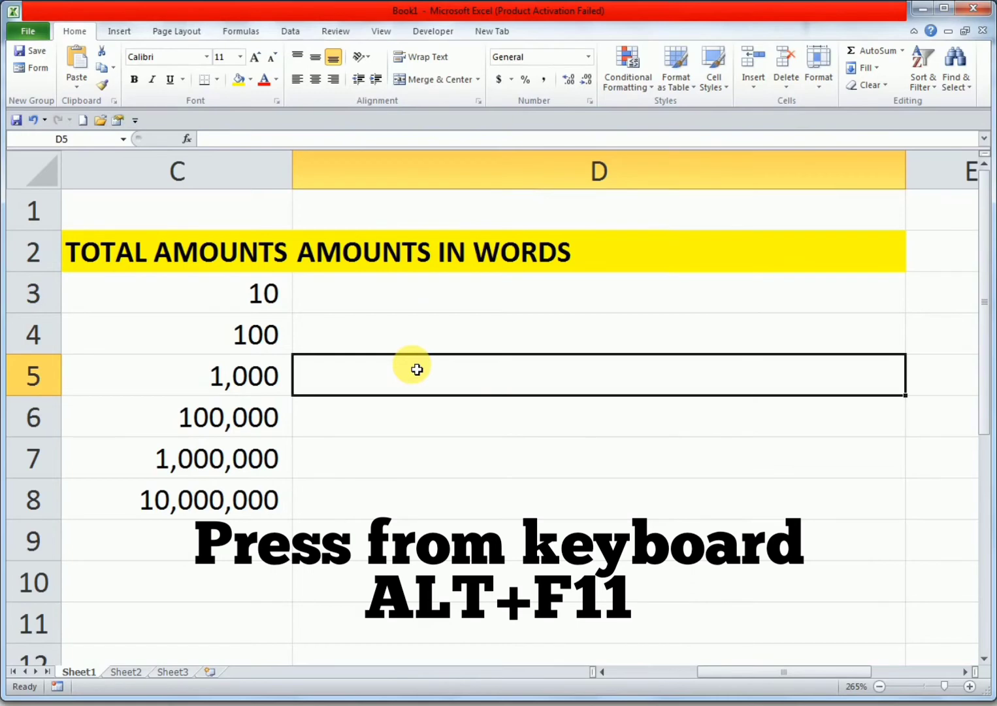
{"action": "key", "text": "alt+F11"}
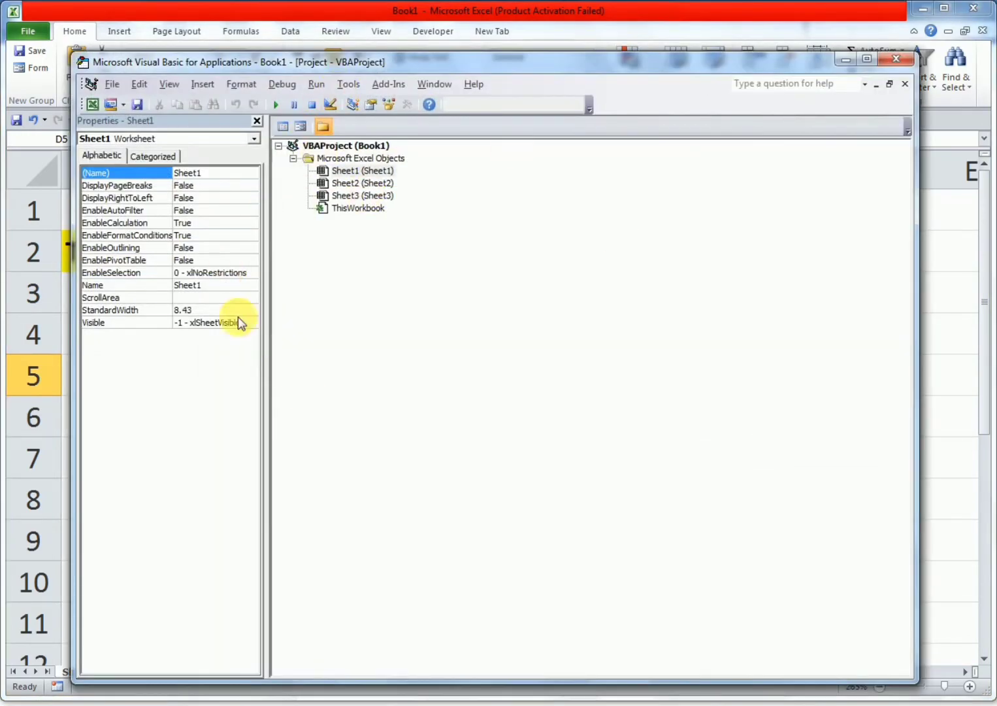
{"action": "left_click", "coordinate": [201, 84]}
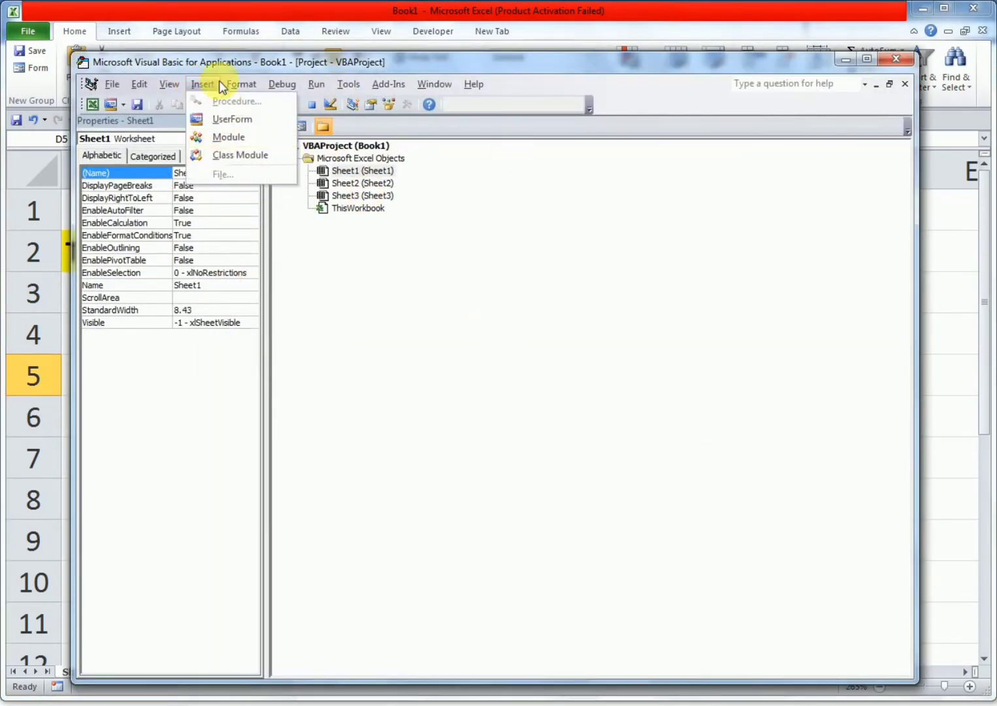
{"action": "left_click", "coordinate": [232, 139]}
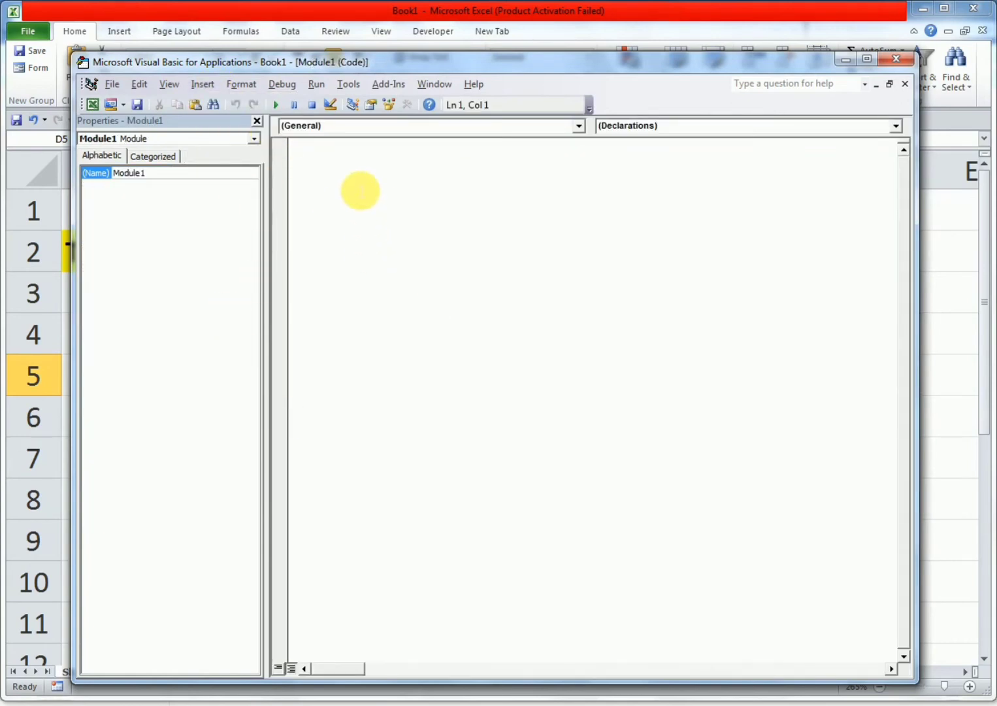
{"action": "key", "text": "ctrl+v"}
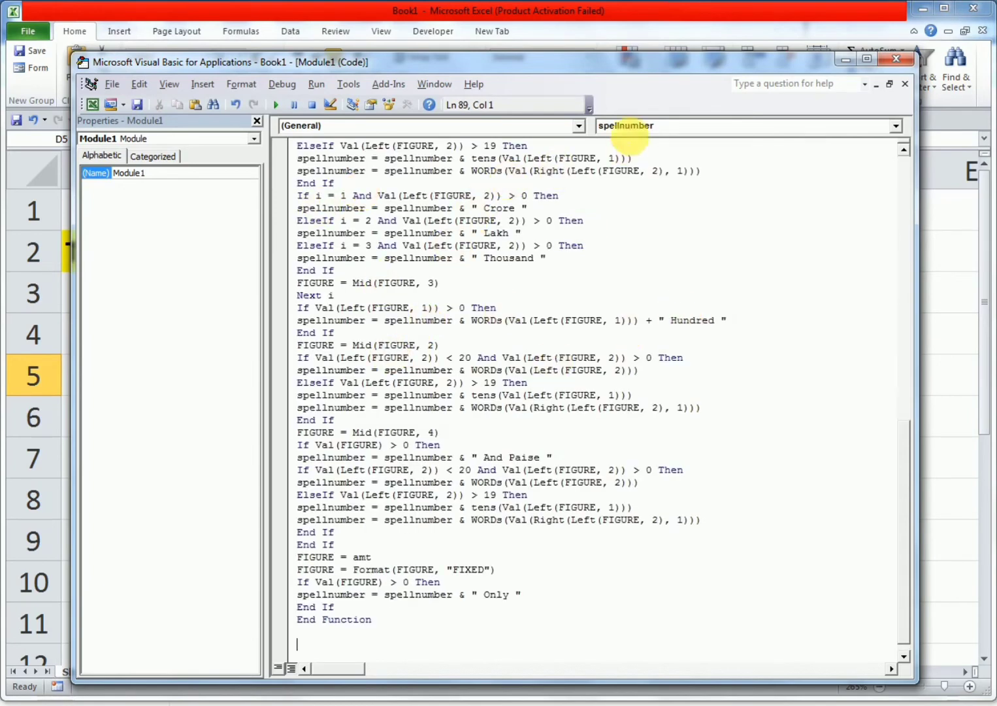
Step: Review the pasted spellnumber code from the function declaration to End Function, and close the Visual Basic editor
{"action": "left_click", "coordinate": [673, 128]}
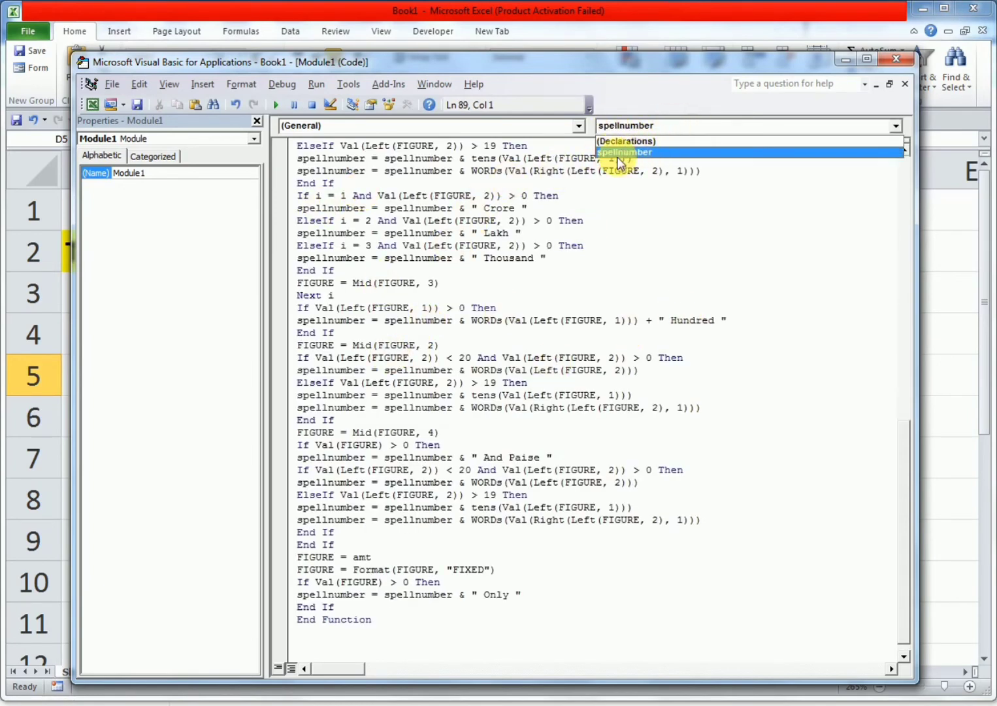
{"action": "left_click", "coordinate": [626, 304]}
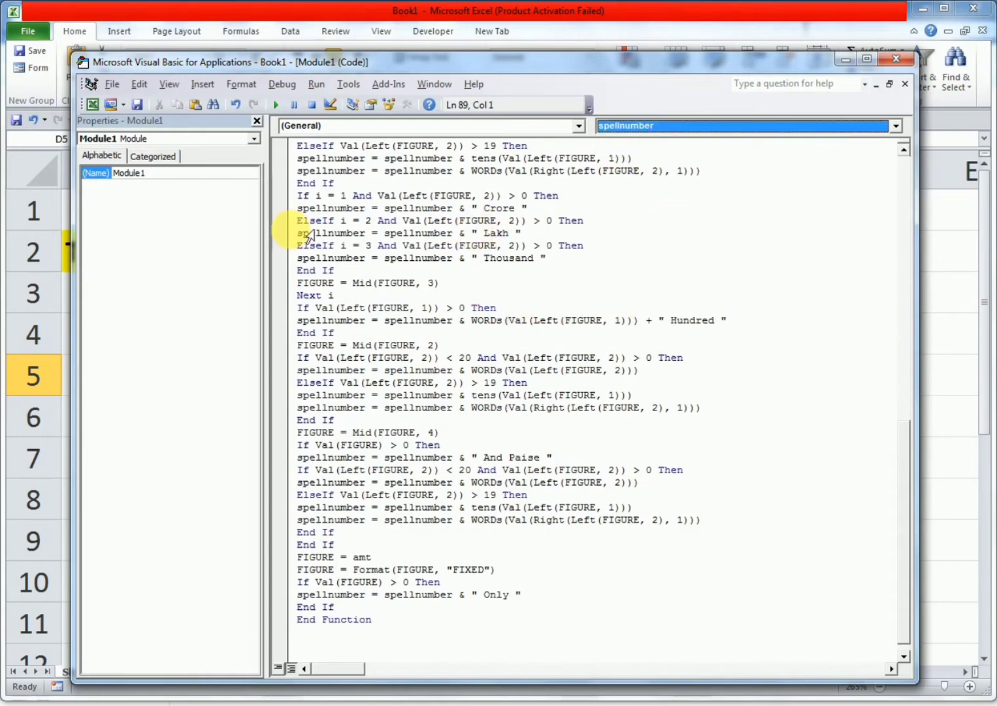
{"action": "left_click", "coordinate": [433, 220]}
{"action": "scroll", "coordinate": [442, 230], "scroll_direction": "up", "scroll_amount": 7}
{"action": "scroll", "coordinate": [438, 225], "scroll_direction": "up", "scroll_amount": 9}
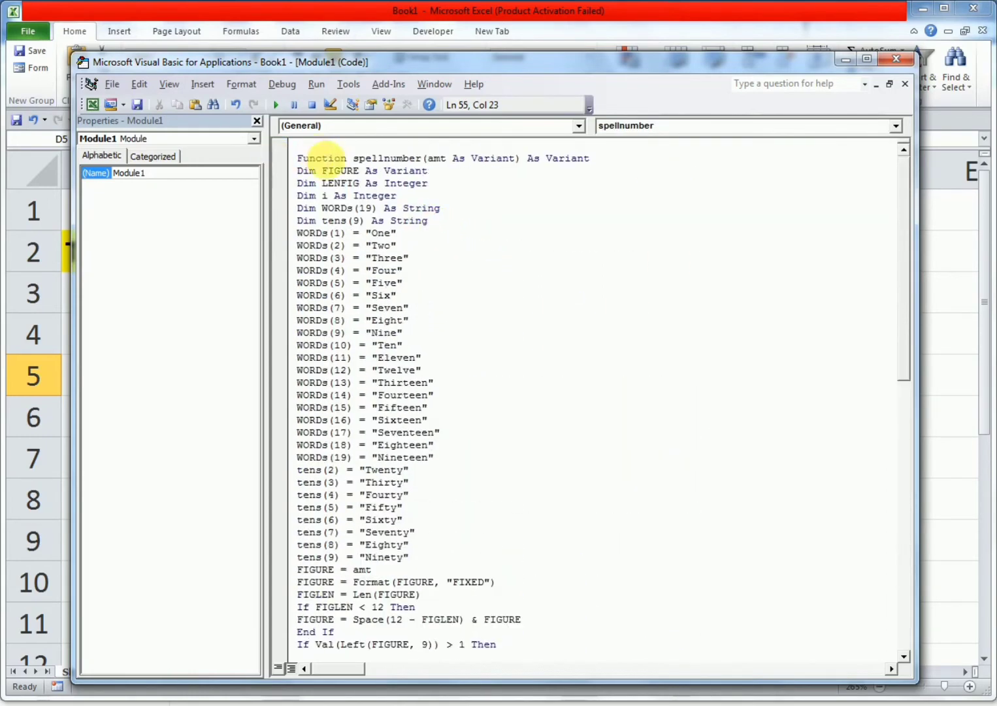
{"action": "left_click_drag", "start_coordinate": [298, 159], "coordinate": [400, 593]}
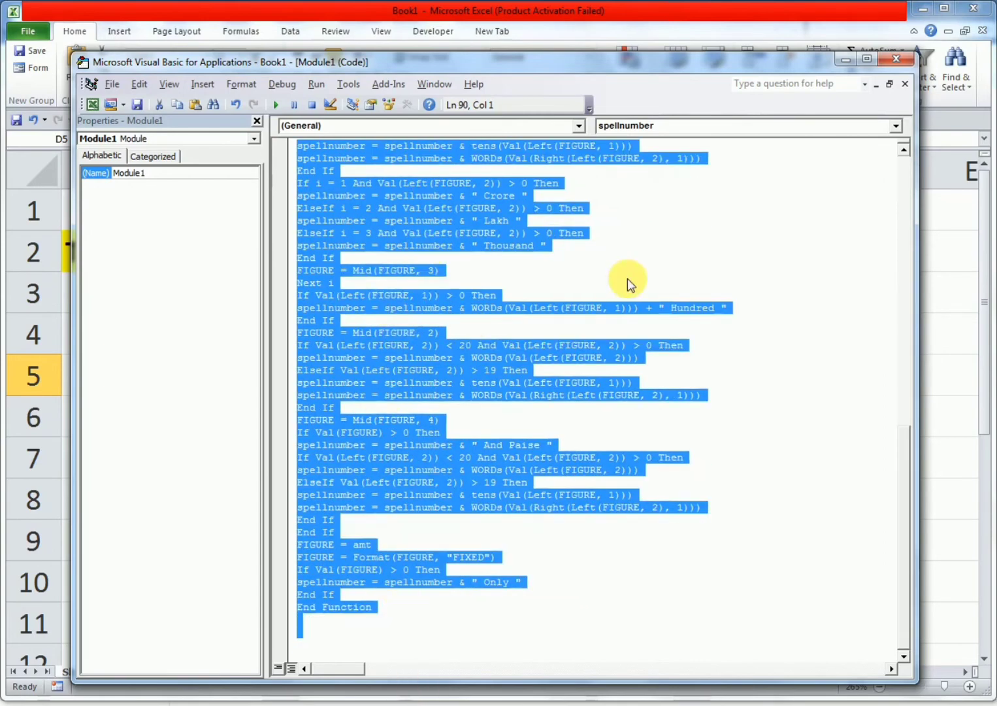
{"action": "left_click", "coordinate": [643, 230]}
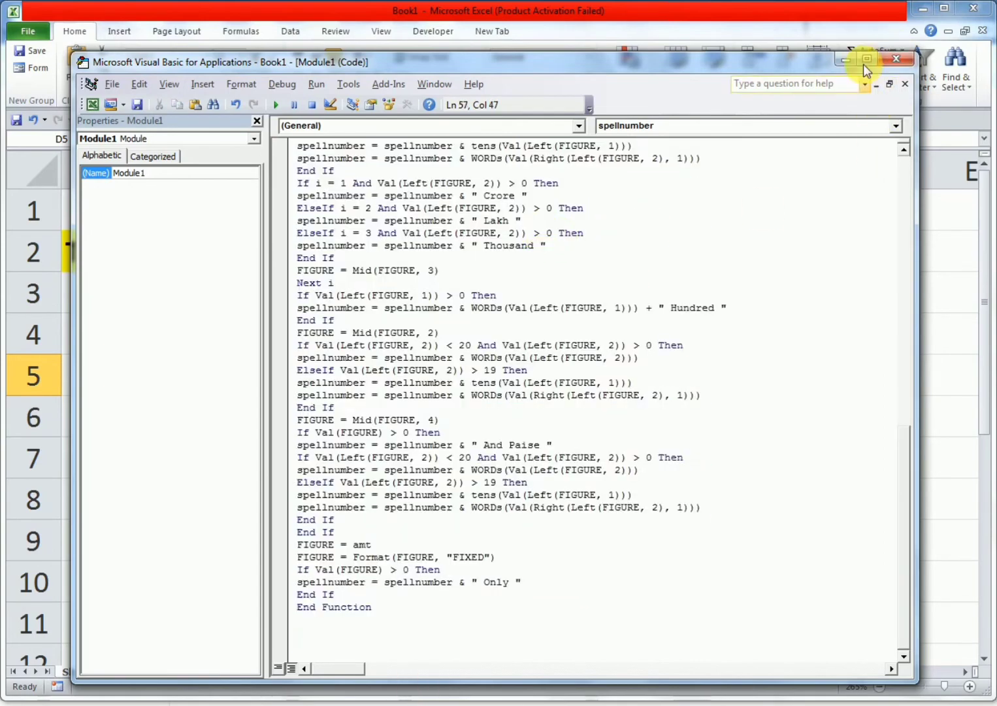
{"action": "left_click", "coordinate": [898, 57]}
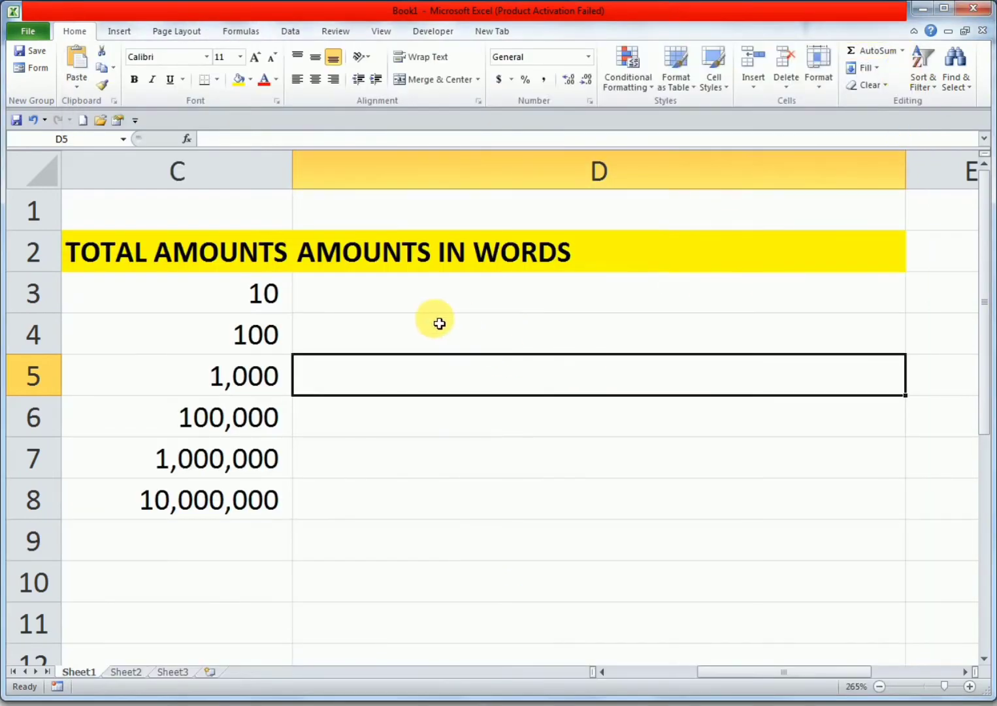
Step: Save the workbook to the Desktop as an Excel Macro-Enabled Workbook named AQEEL TIPS OFFICIAL
{"action": "left_click", "coordinate": [371, 302]}
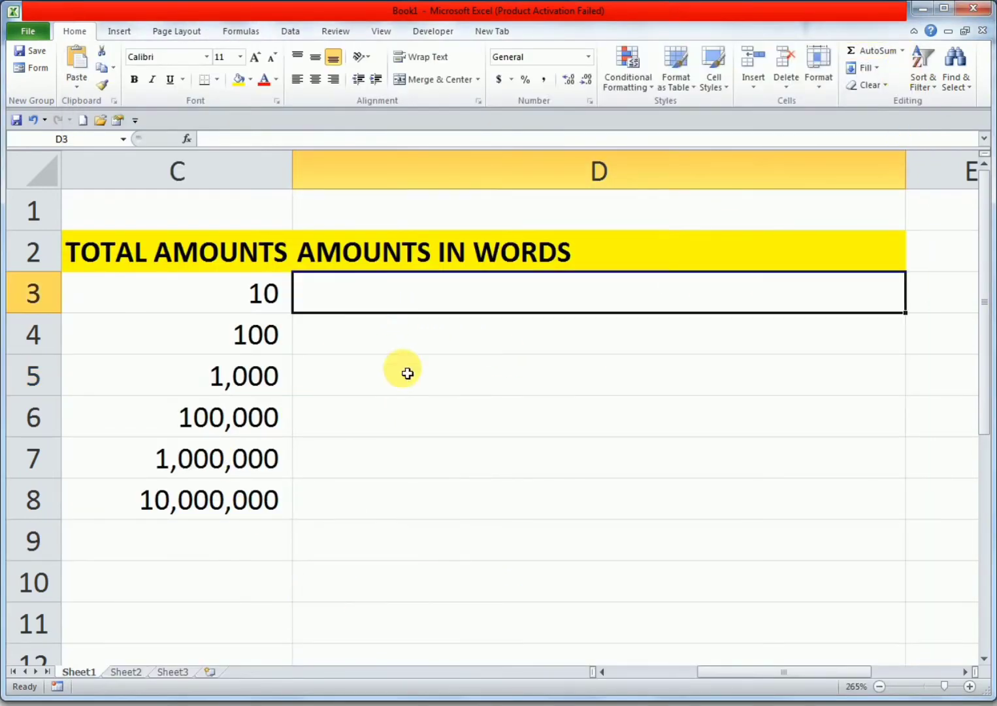
{"action": "left_click", "coordinate": [36, 50]}
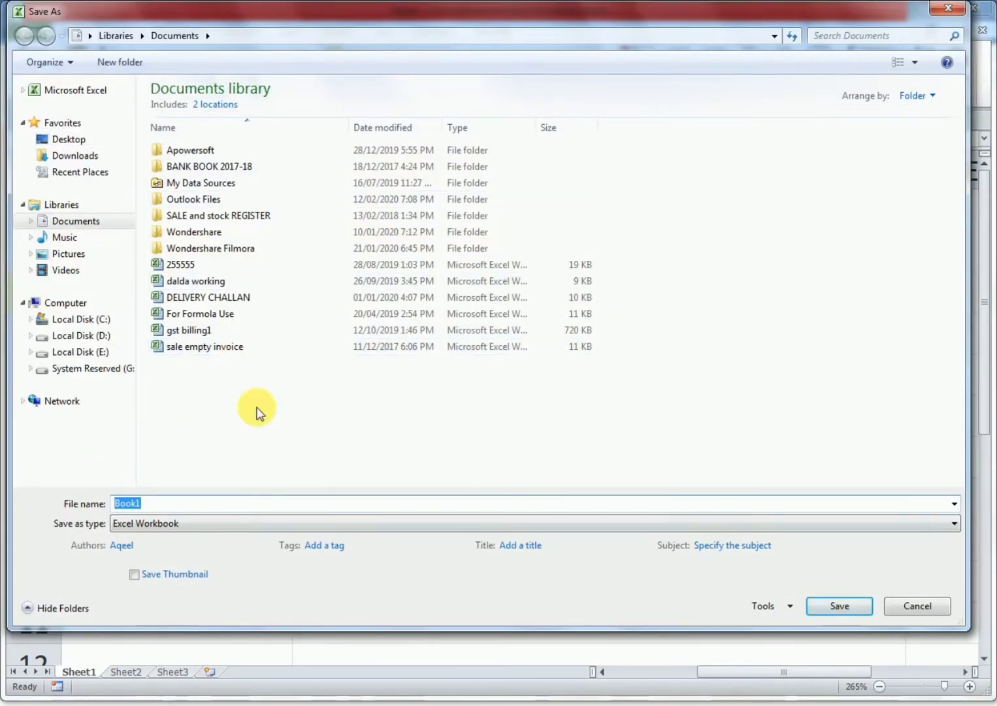
{"action": "left_click", "coordinate": [195, 525]}
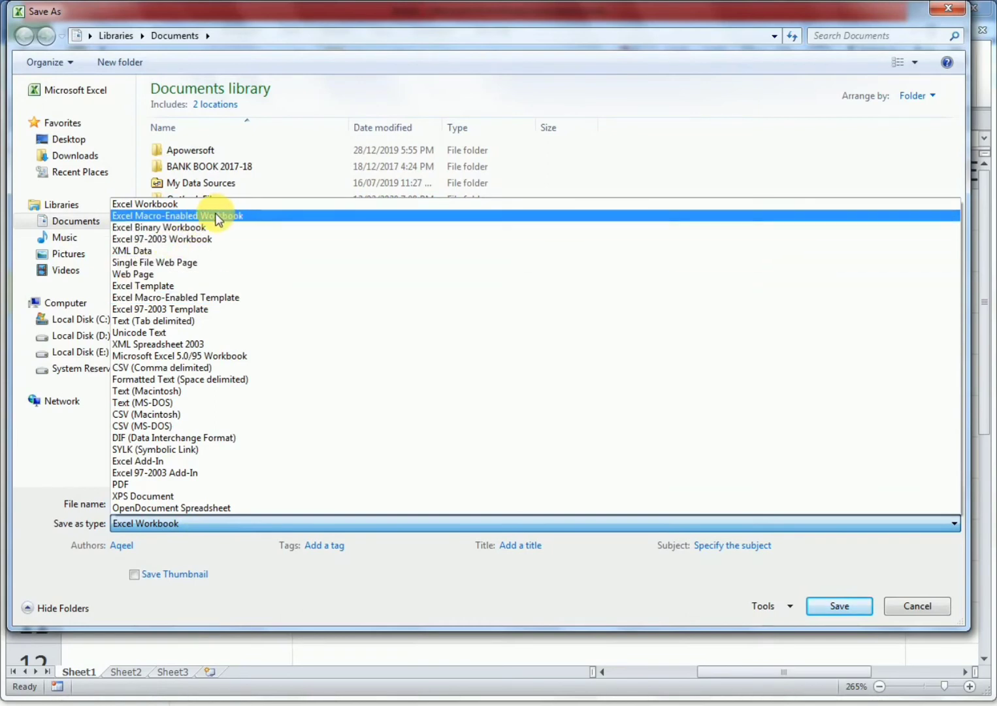
{"action": "left_click", "coordinate": [244, 218]}
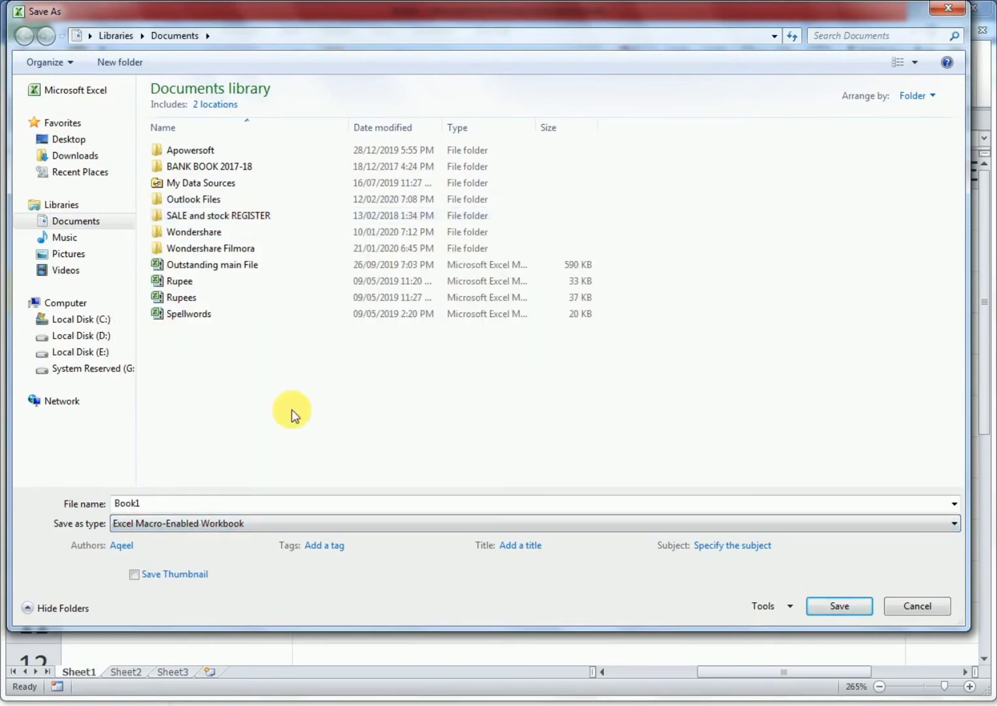
{"action": "left_click_drag", "start_coordinate": [141, 504], "coordinate": [105, 494]}
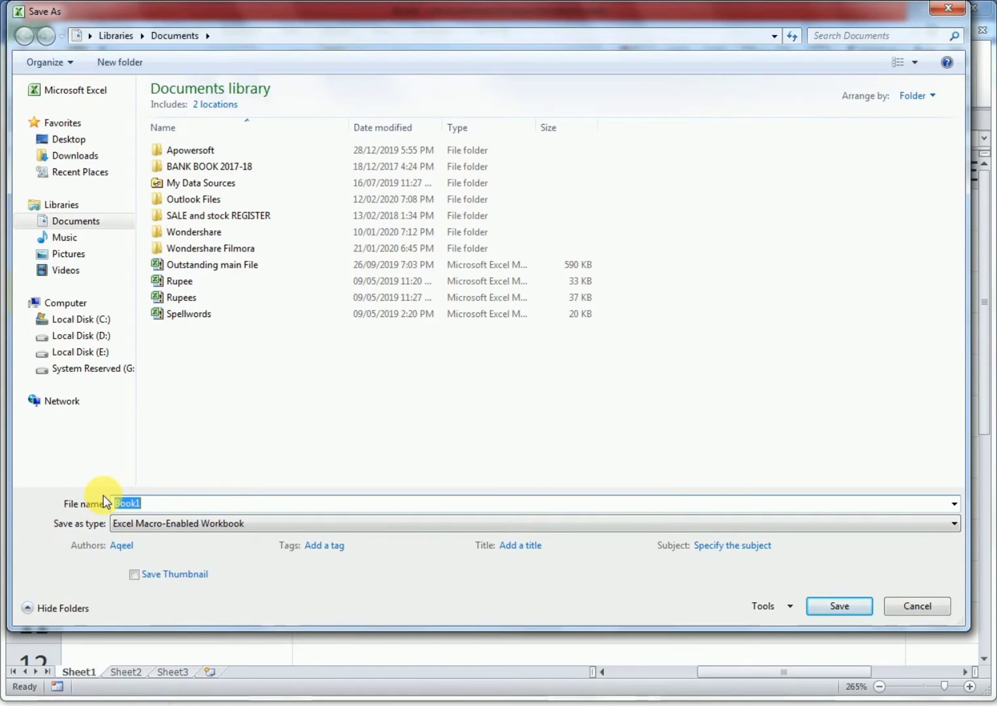
{"action": "type", "text": "AQE"}
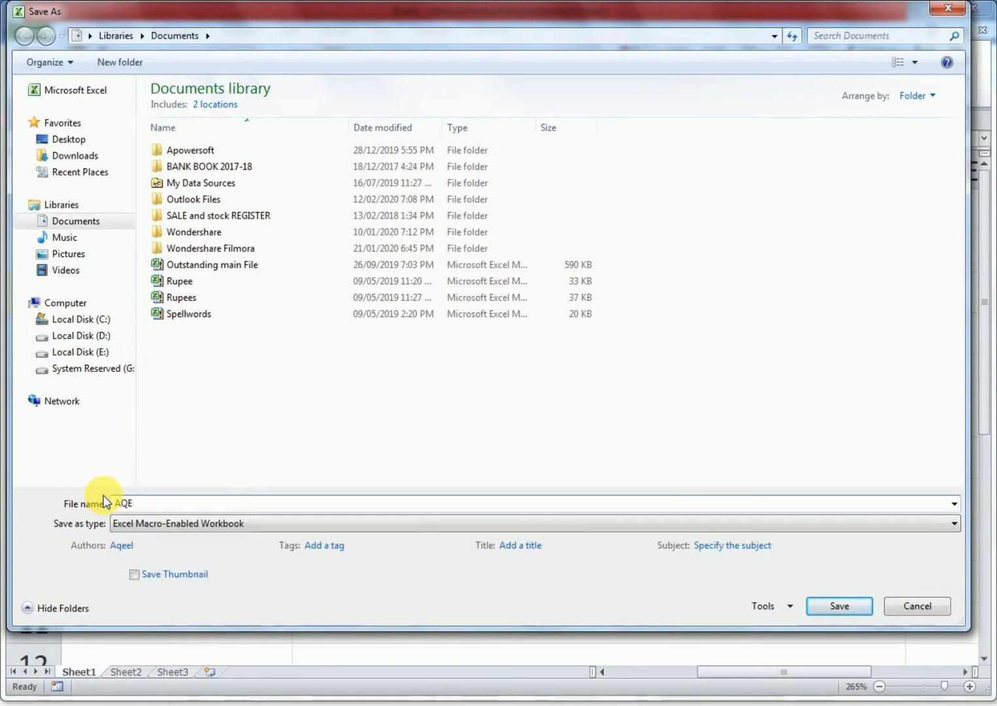
{"action": "type", "text": "EL TIPS OFFICIAL"}
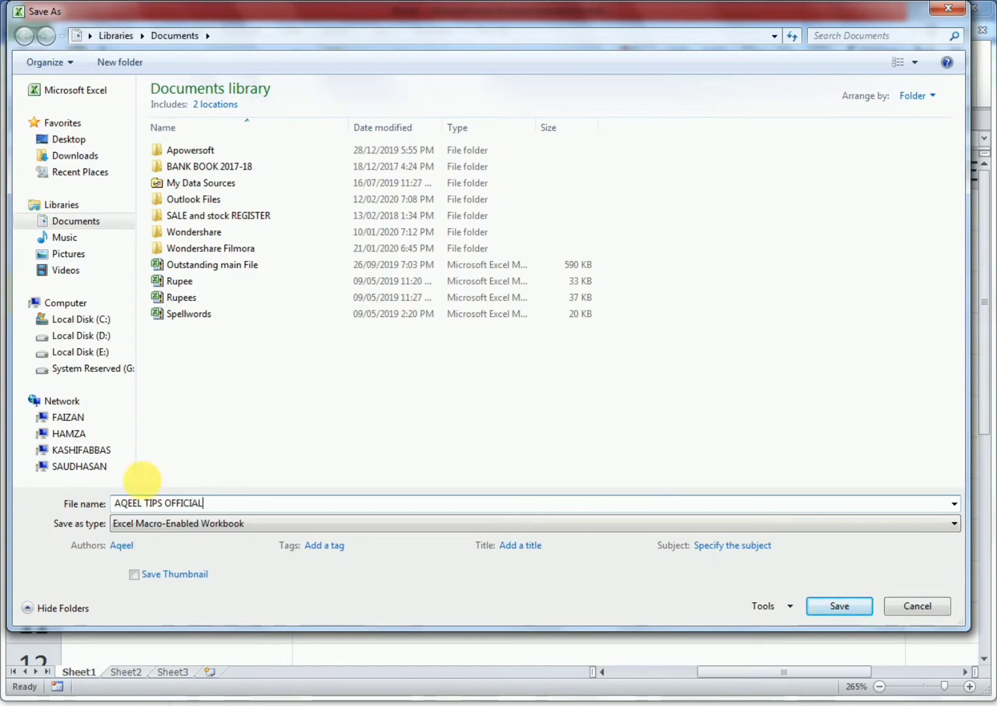
{"action": "left_click", "coordinate": [65, 139]}
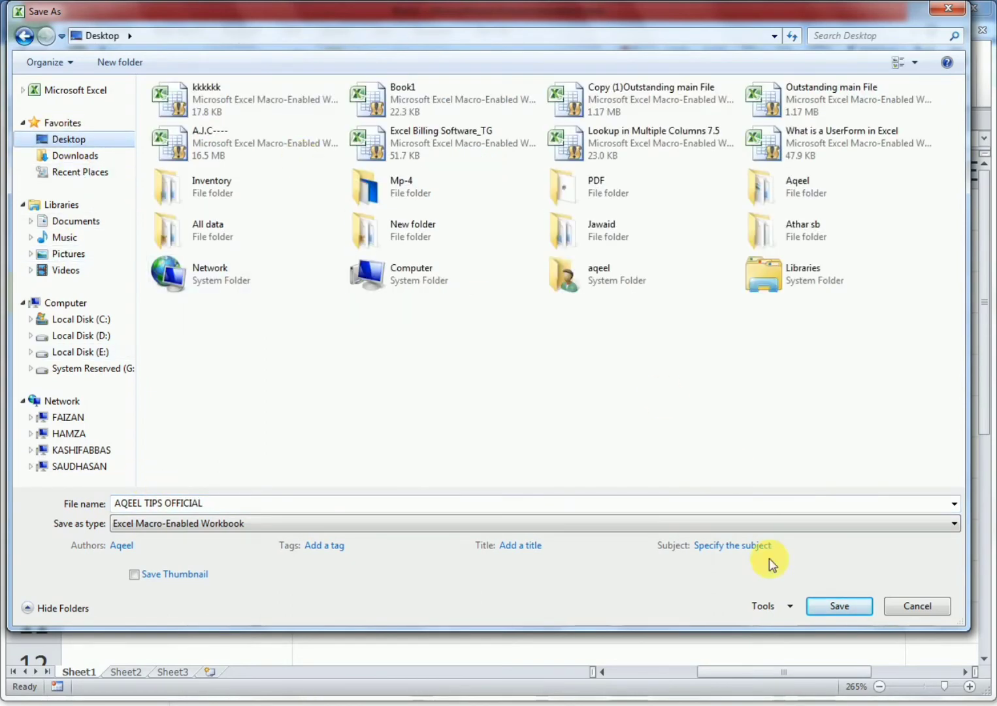
{"action": "left_click", "coordinate": [838, 607]}
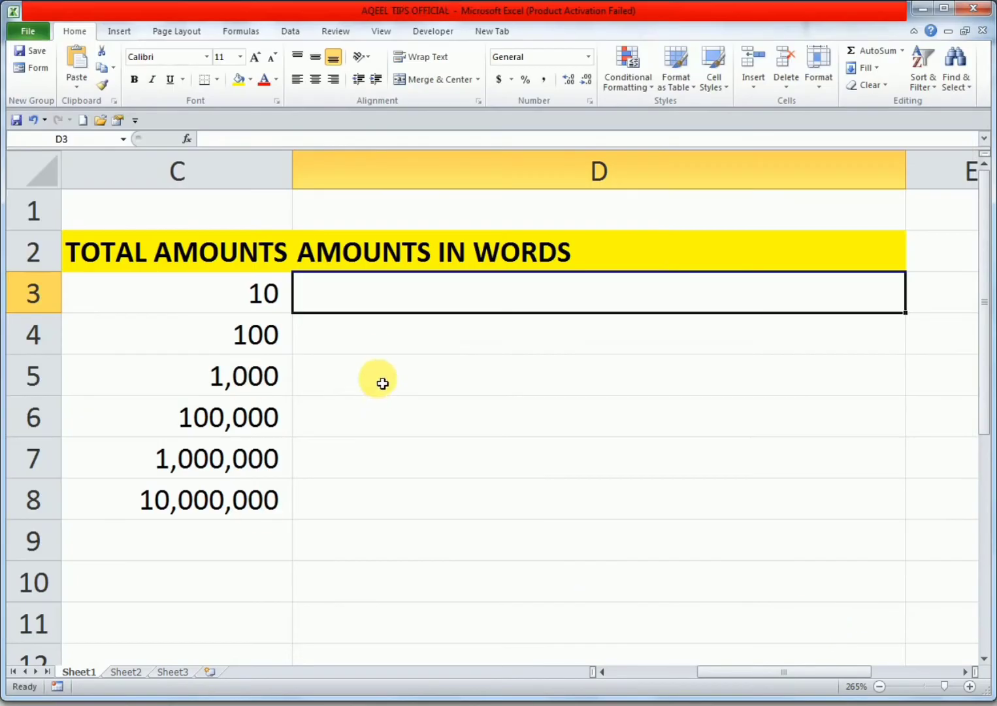
Step: Enter the formula =spellnumber(C3) in cell D3 to write the first total amount in words
{"action": "left_click", "coordinate": [377, 346]}
{"action": "left_click", "coordinate": [364, 306]}
{"action": "type", "text": "="}
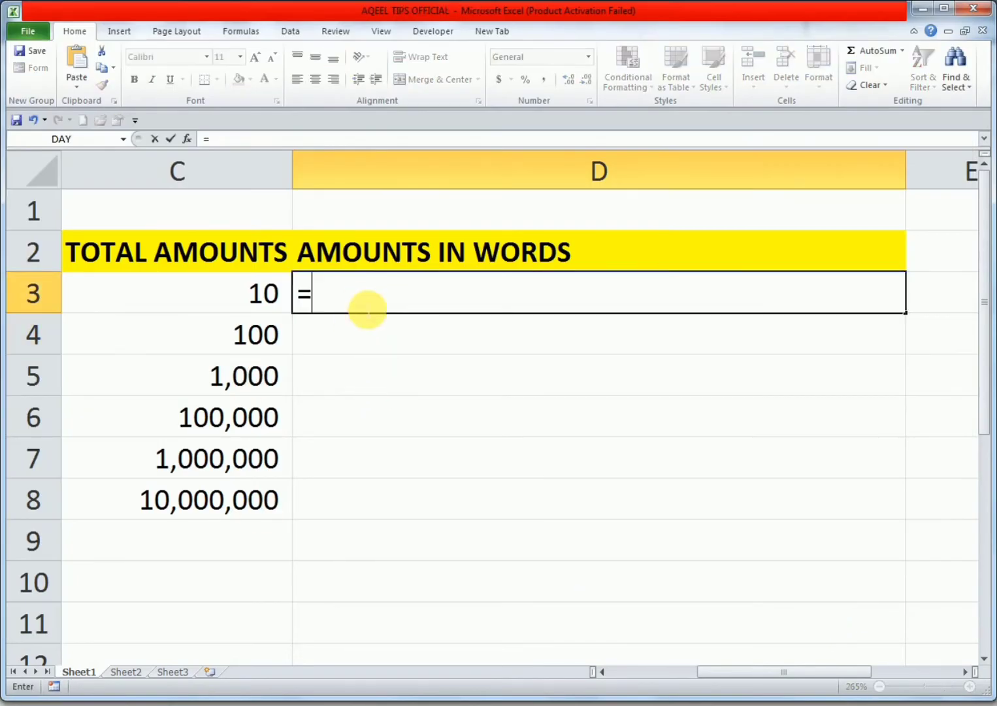
{"action": "type", "text": "S"}
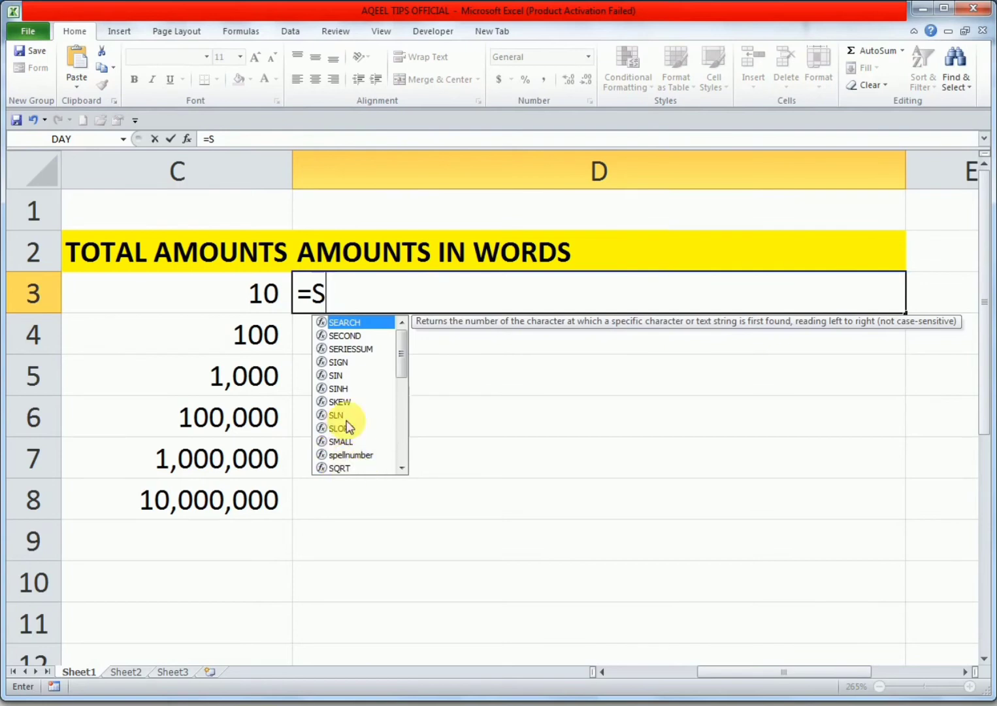
{"action": "left_click", "coordinate": [367, 456]}
{"action": "left_click", "coordinate": [375, 297]}
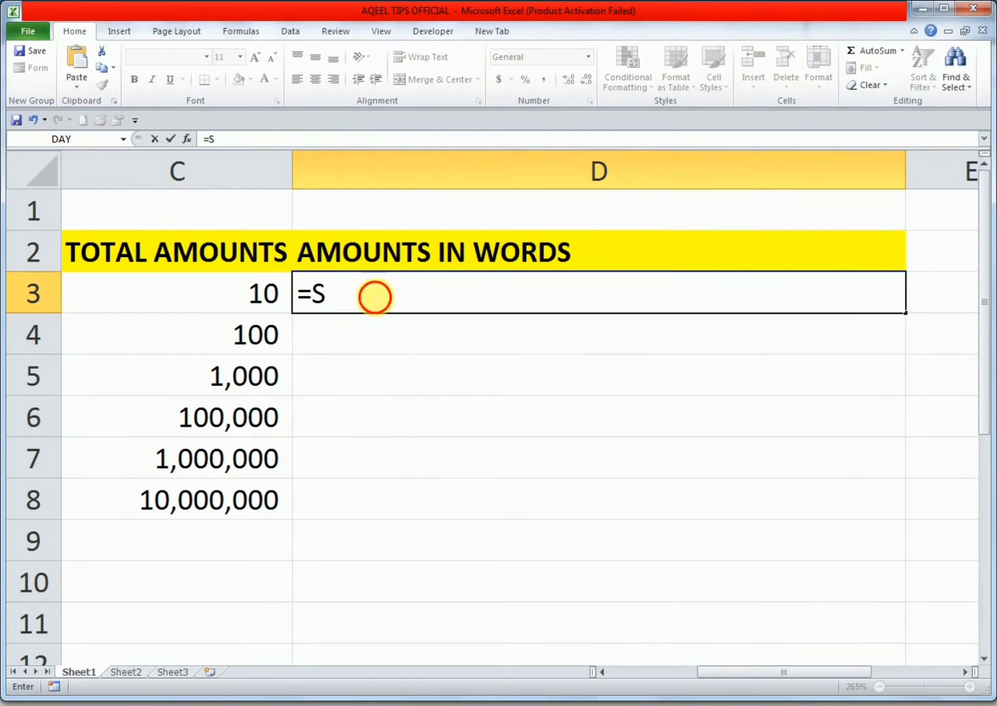
{"action": "type", "text": "P"}
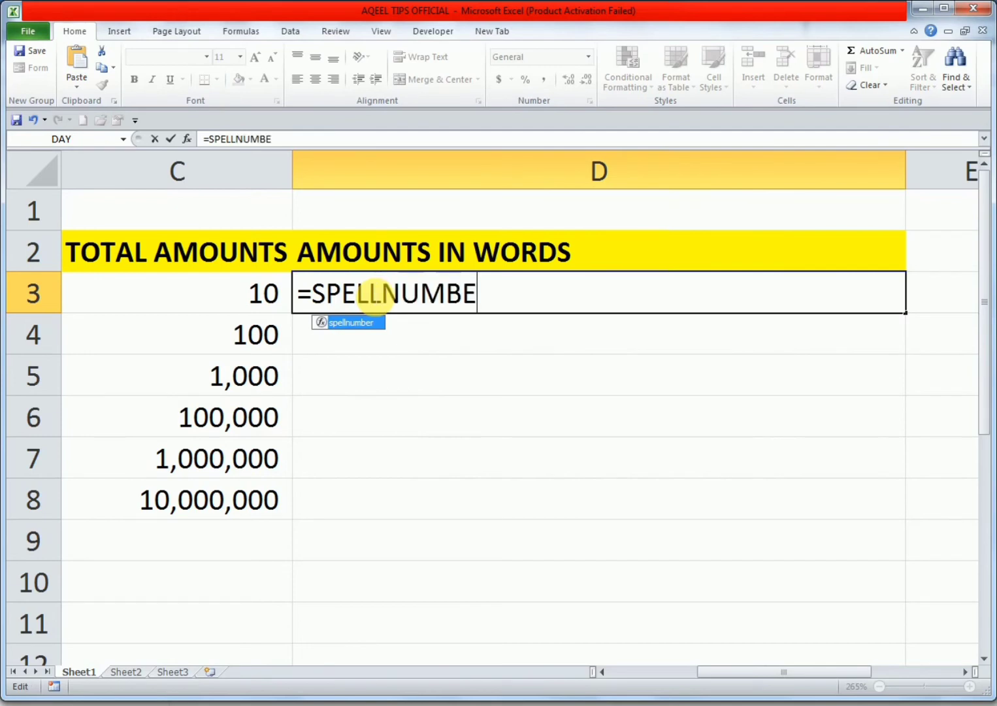
{"action": "type", "text": "ELLNUMBE"}
{"action": "key", "text": "Tab"}
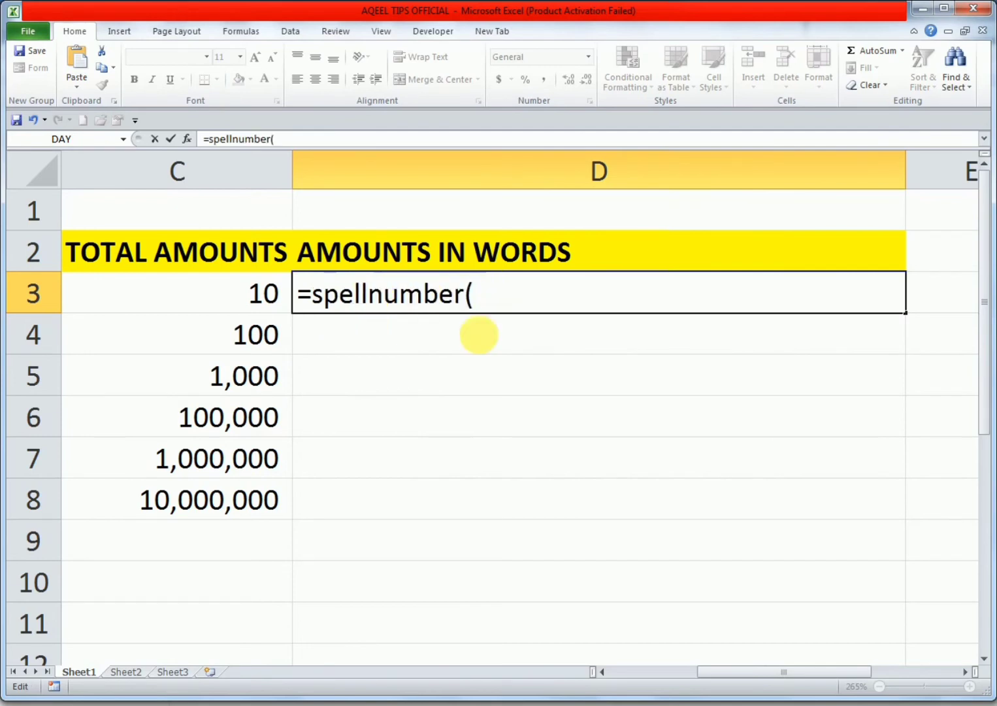
{"action": "left_click", "coordinate": [255, 296]}
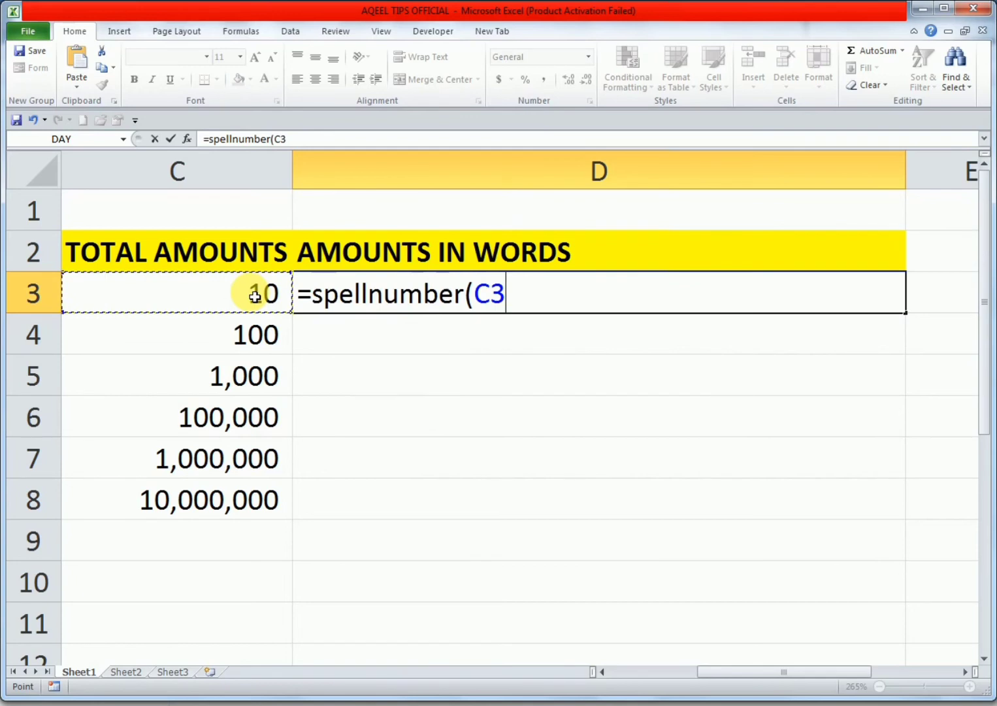
{"action": "key", "text": "Return"}
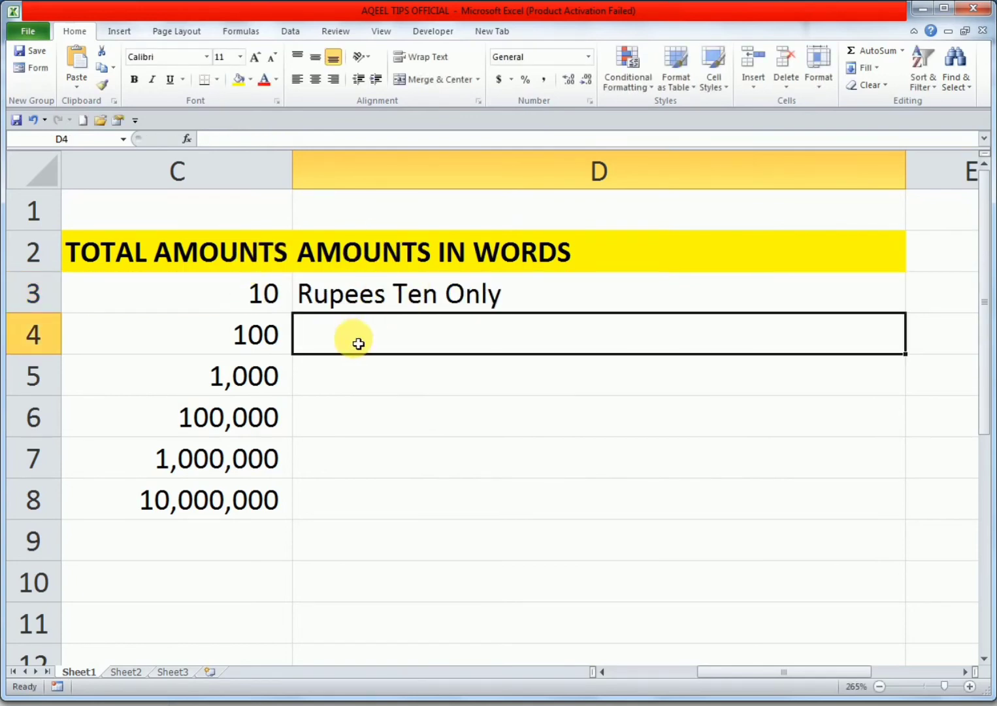
Step: Enter spellnumber formulas in cells D4 and D5, referencing C4 and C5 respectively
{"action": "type", "text": "=SP"}
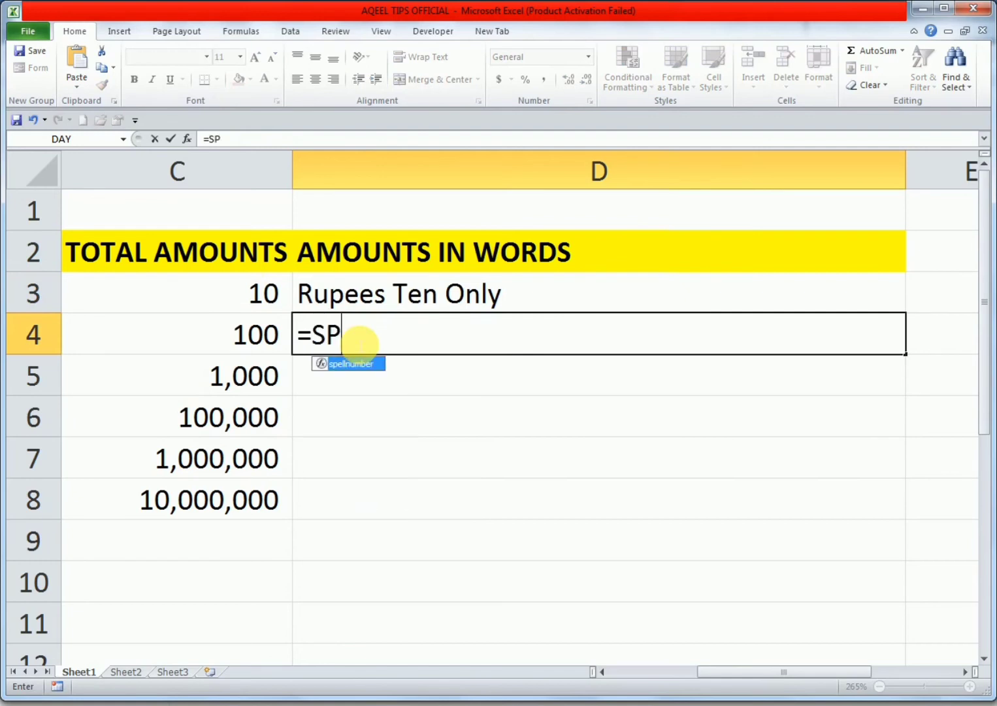
{"action": "key", "text": "Tab"}
{"action": "key", "text": "Left"}
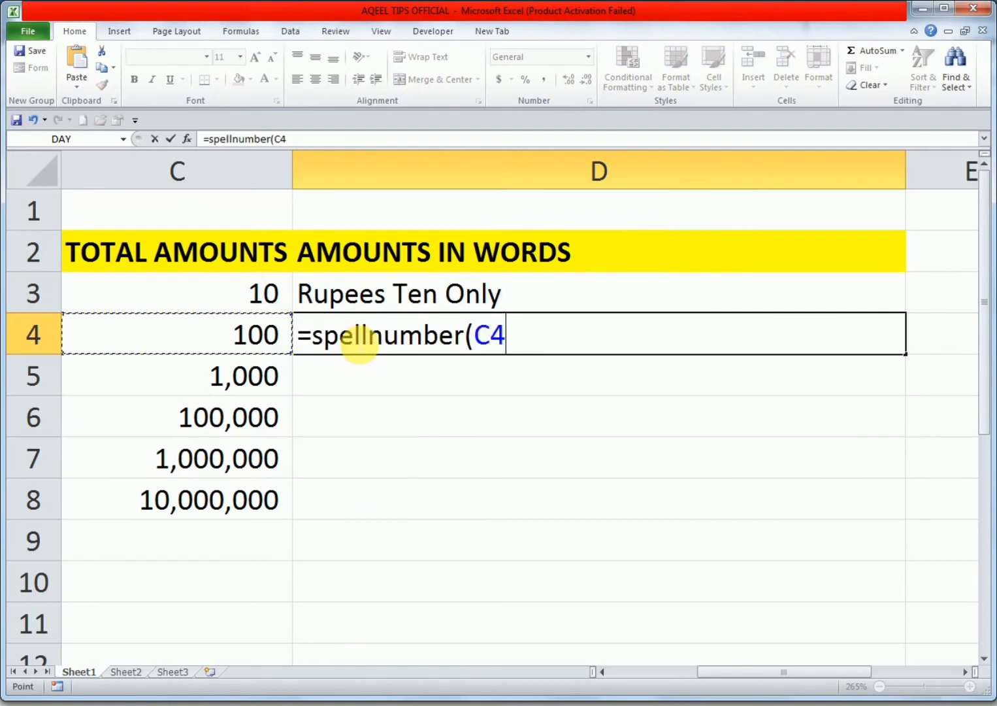
{"action": "key", "text": "Return"}
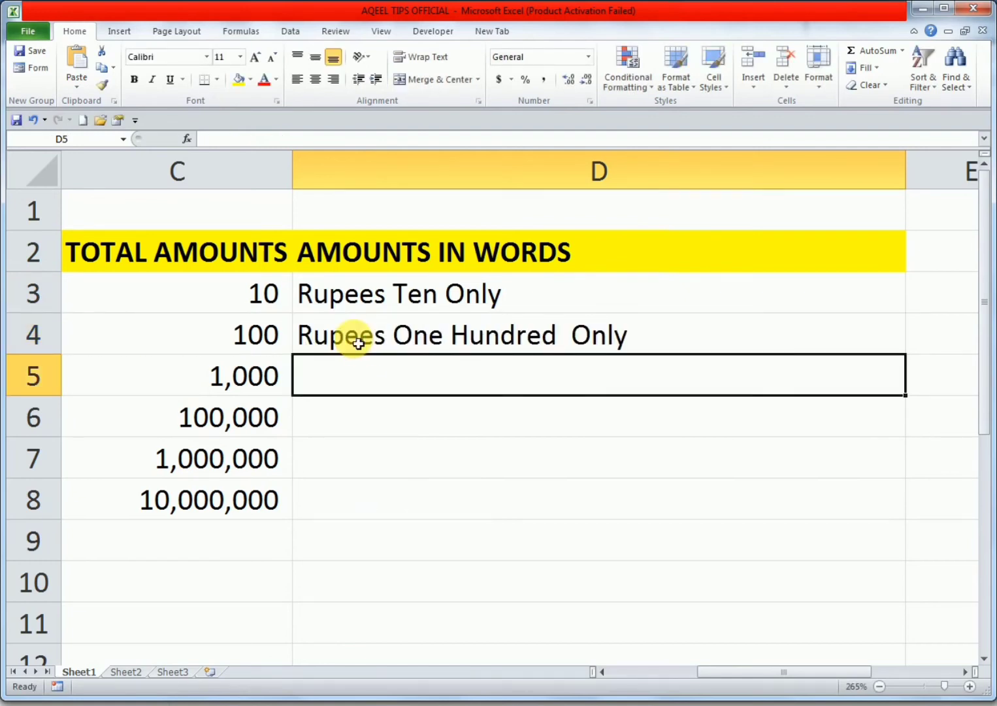
{"action": "type", "text": "=S"}
{"action": "type", "text": "P"}
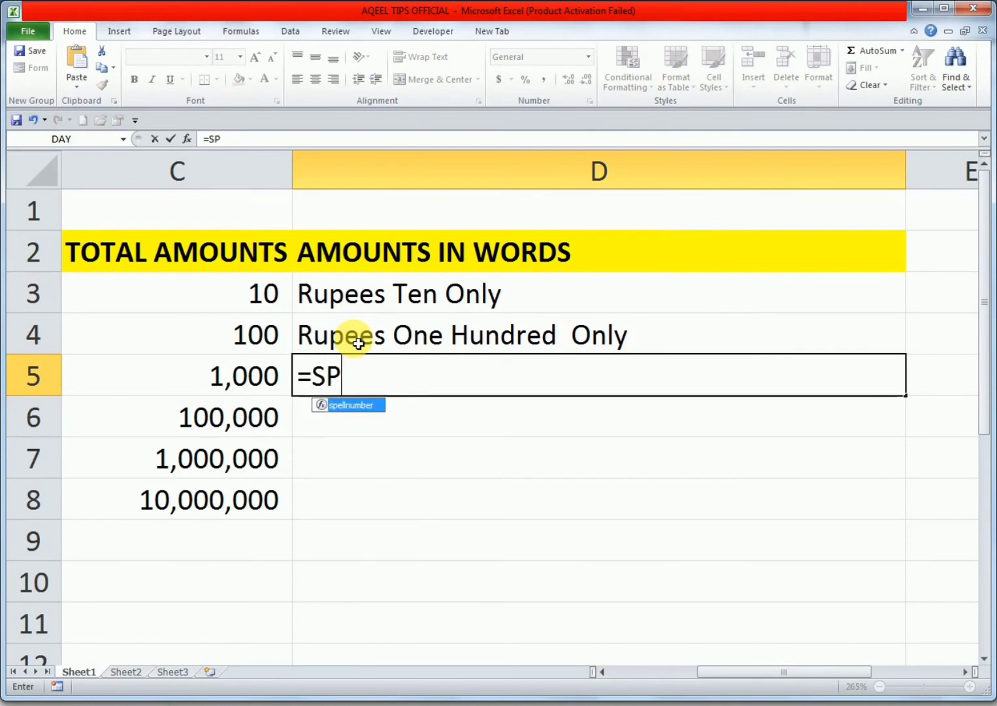
{"action": "key", "text": "Tab"}
{"action": "key", "text": "Left"}
{"action": "key", "text": "Return"}
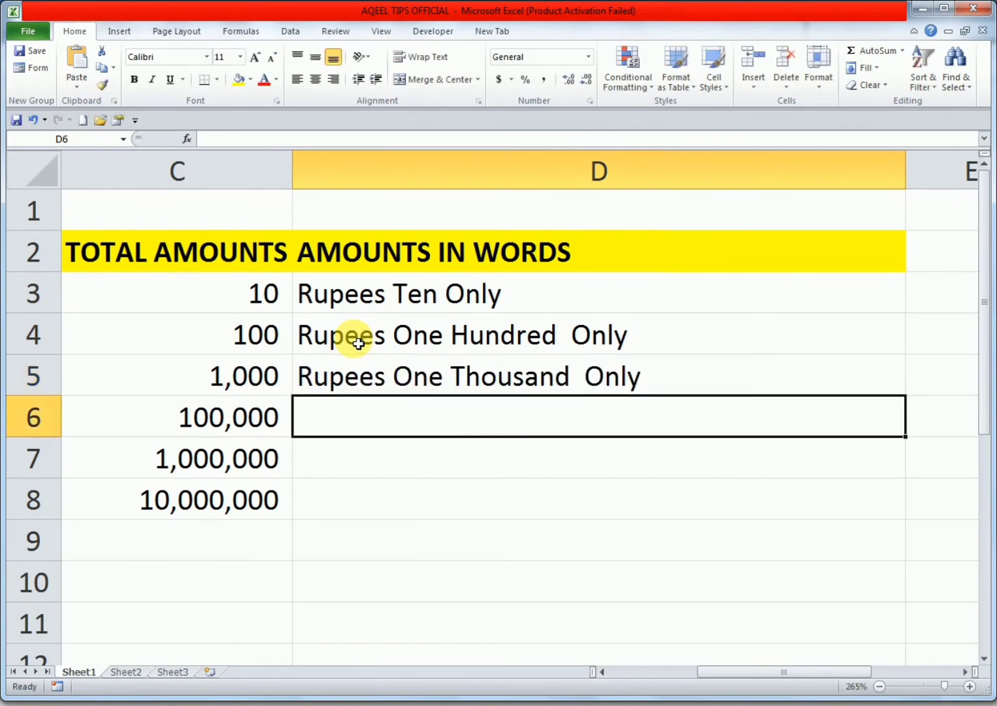
Step: Enter the formula =spellnumber(C6) in cell D6
{"action": "type", "text": "="}
{"action": "key", "text": "Left"}
{"action": "key", "text": "Right"}
{"action": "key", "text": "BackSpace"}
{"action": "key", "text": "BackSpace"}
{"action": "type", "text": "SPE"}
{"action": "key", "text": "Tab"}
{"action": "key", "text": "Left"}
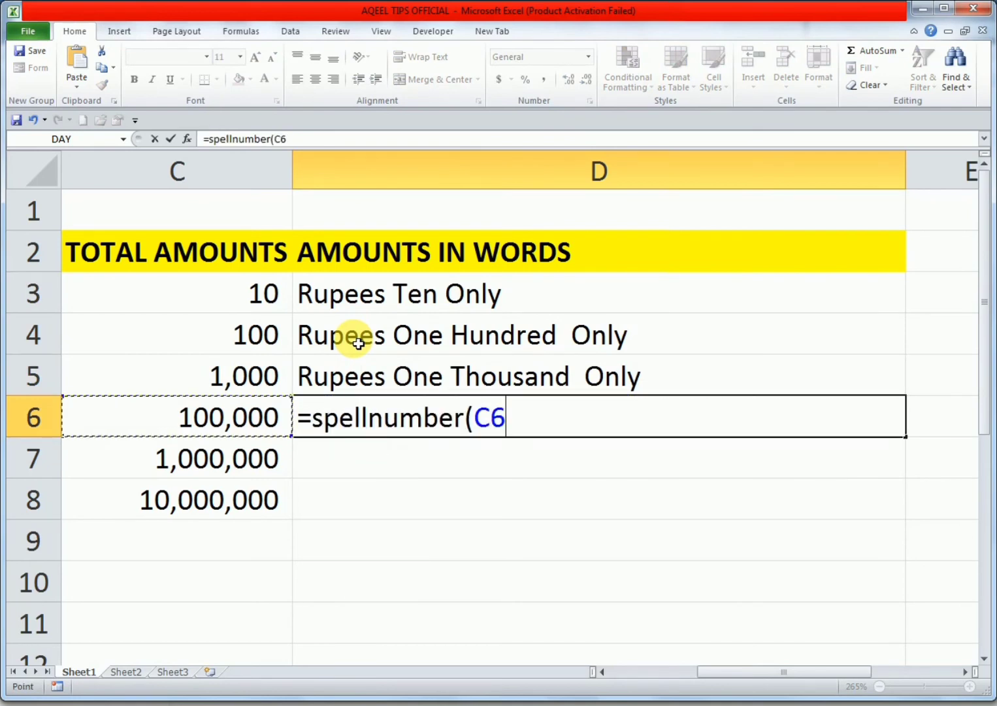
{"action": "key", "text": "Return"}
Step: Enter the formula =spellnumber(C7) in cell D7
{"action": "type", "text": "="}
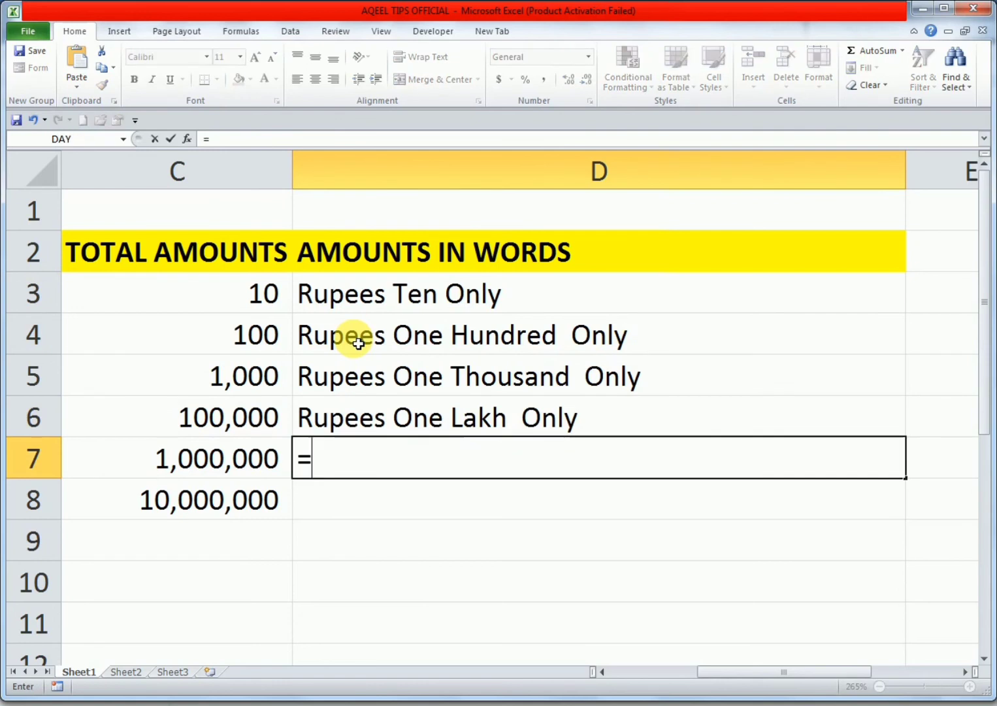
{"action": "type", "text": "S"}
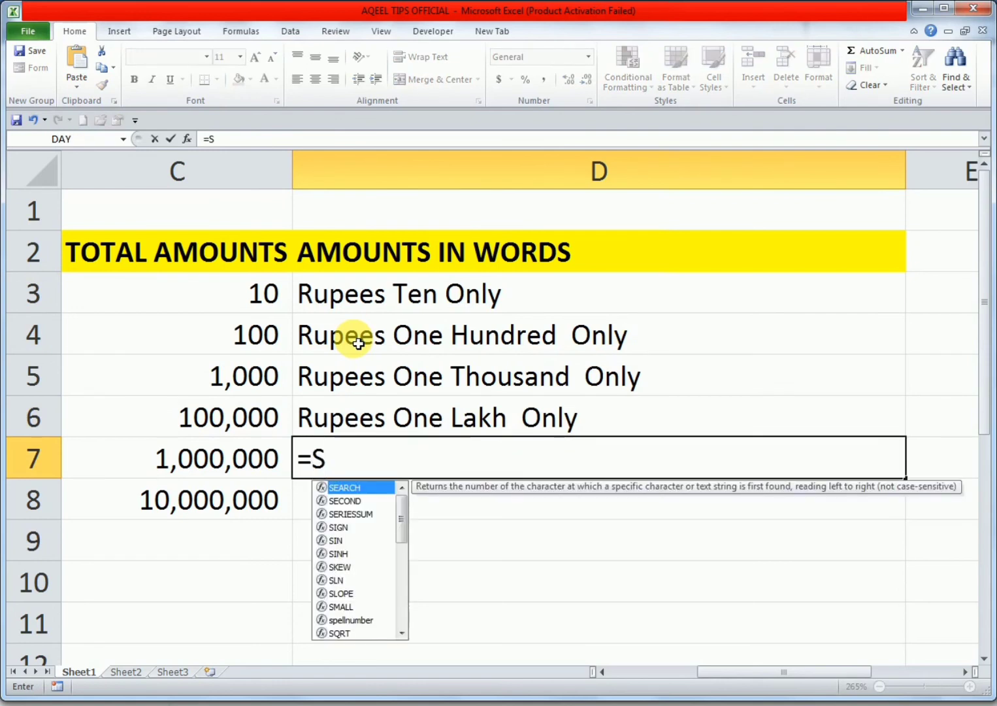
{"action": "type", "text": "p"}
{"action": "key", "text": "Tab"}
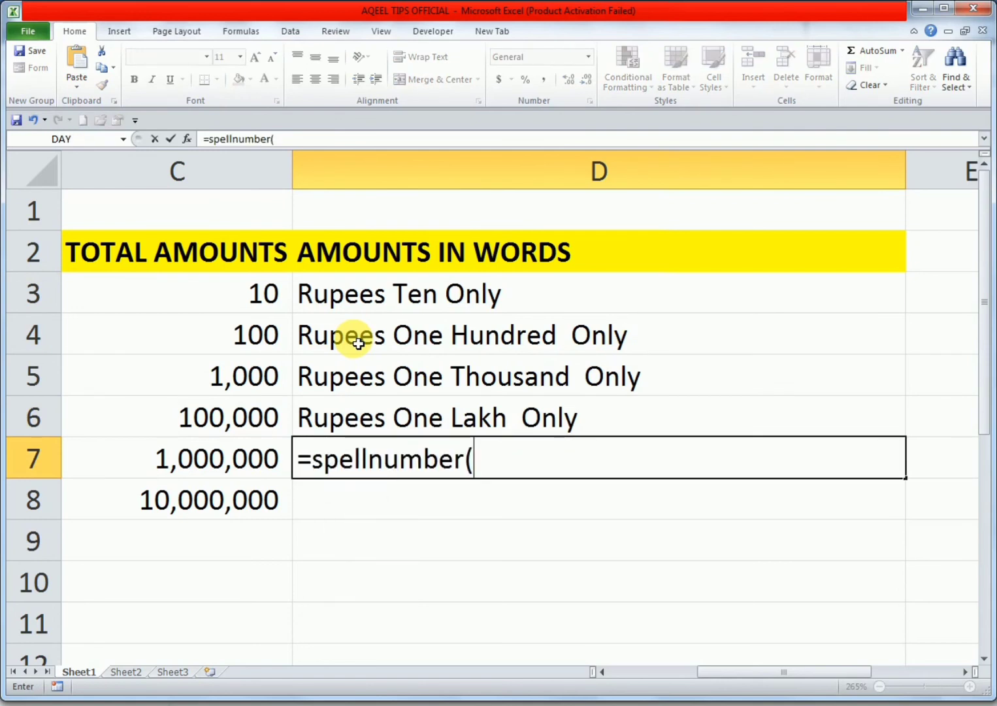
{"action": "type", "text": "C7"}
{"action": "key", "text": "Return"}
Step: Enter the spellnumber function in cell D8 without an argument
{"action": "type", "text": "="}
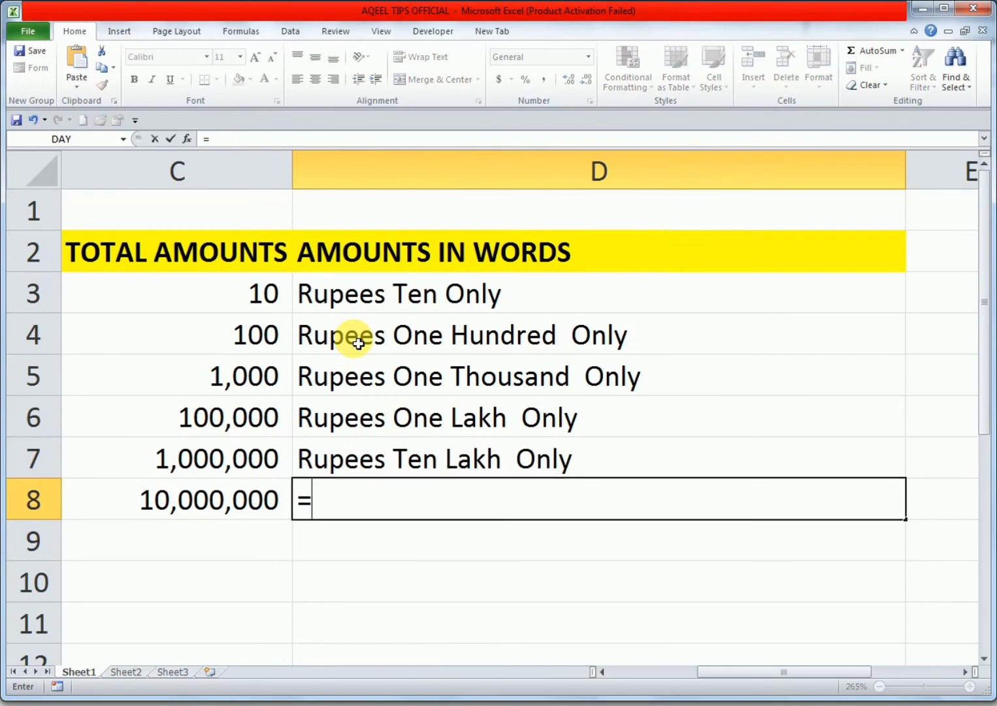
{"action": "key", "text": "Left"}
{"action": "key", "text": "BackSpace"}
{"action": "key", "text": "BackSpace"}
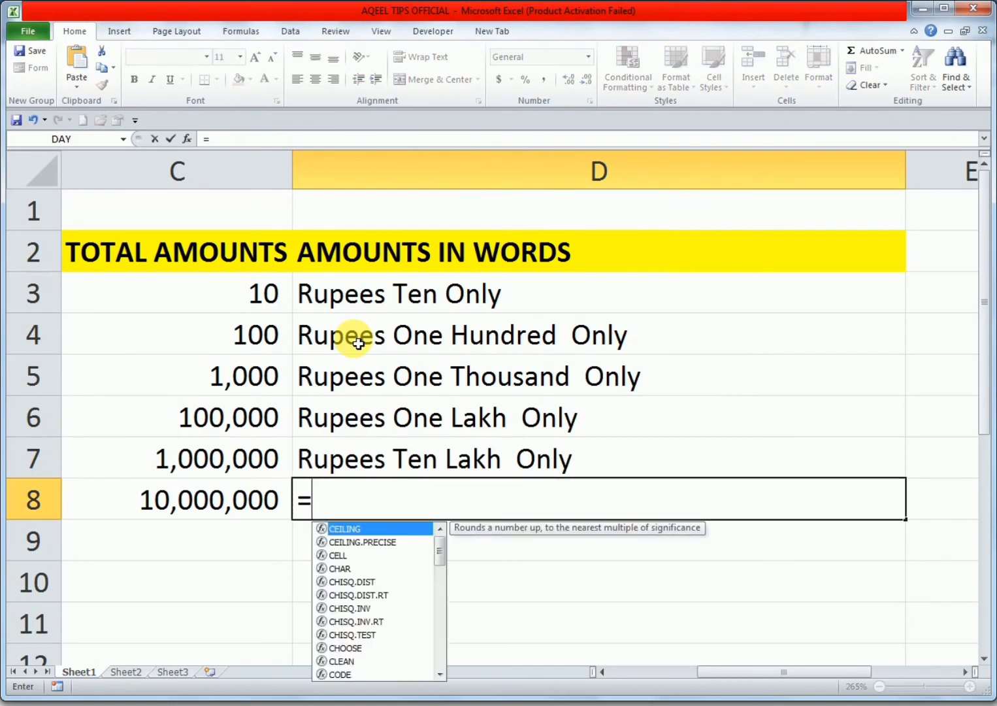
{"action": "type", "text": "SP"}
{"action": "key", "text": "Left"}
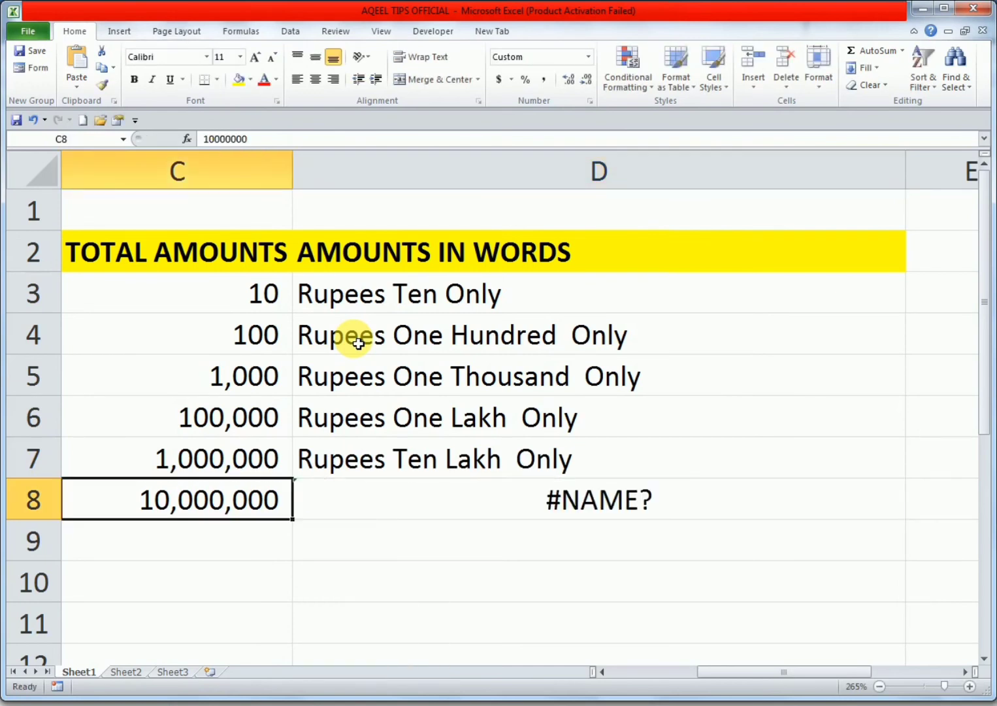
{"action": "key", "text": "Right"}
{"action": "key", "text": "F2"}
{"action": "key", "text": "BackSpace"}
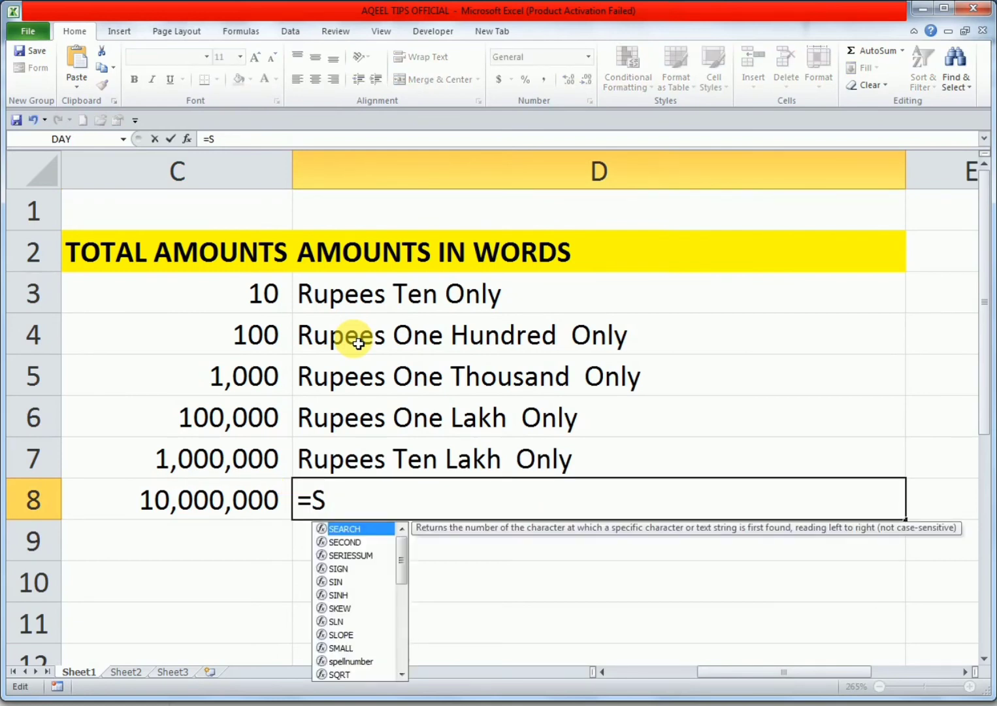
{"action": "type", "text": "P"}
{"action": "key", "text": "Tab"}
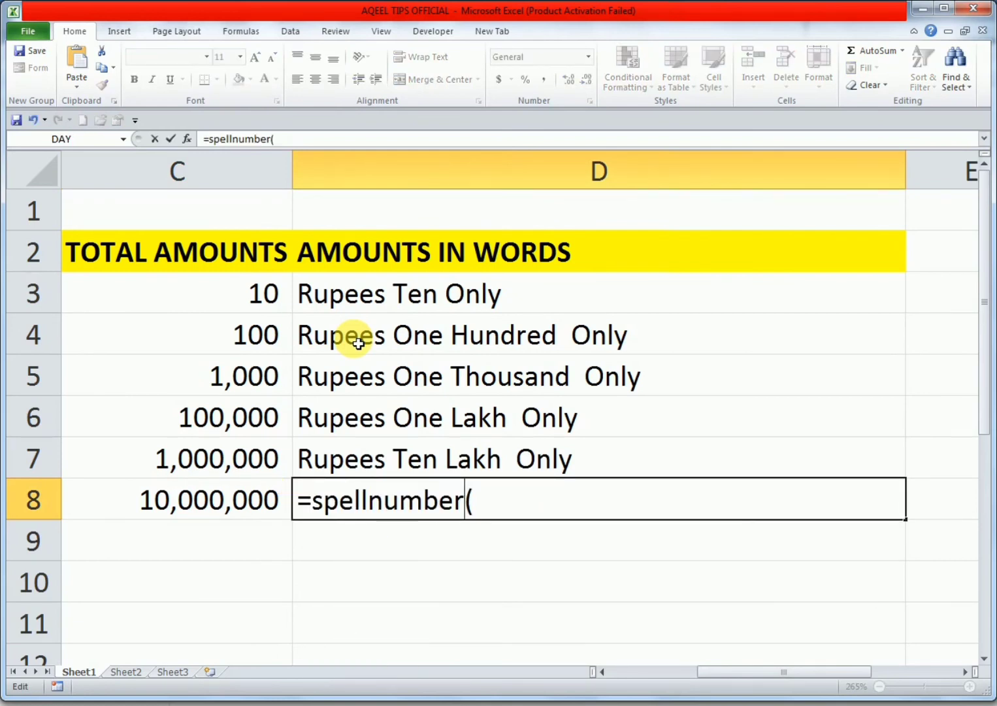
{"action": "key", "text": "Return"}
Step: Complete the formula in cell D8 by adding C8 as the argument of spellnumber
{"action": "left_click", "coordinate": [255, 514]}
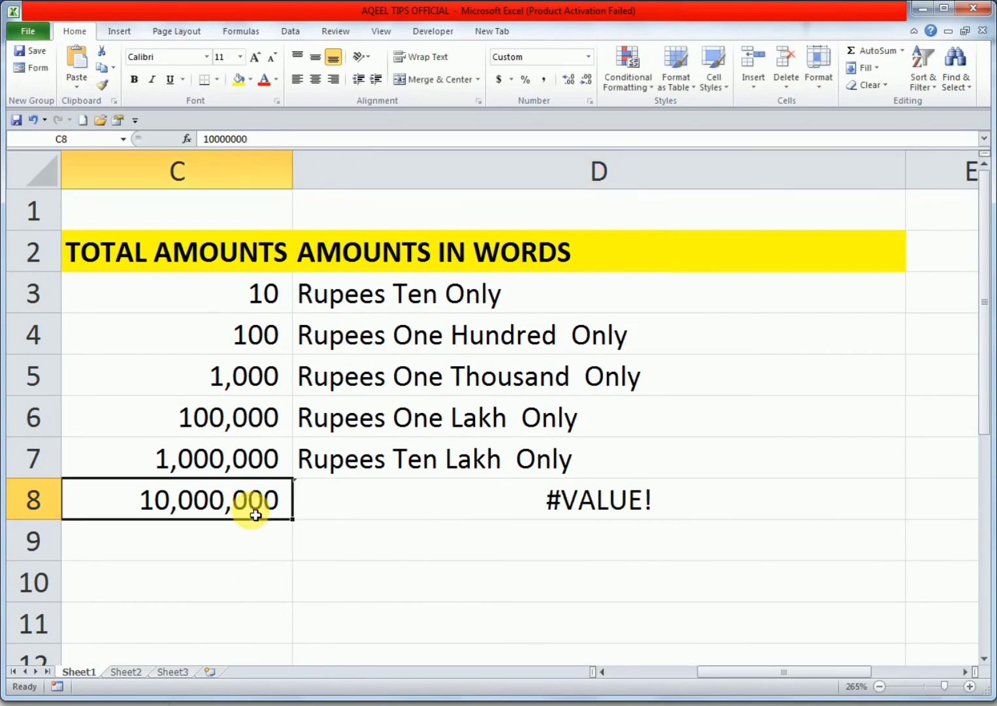
{"action": "left_click", "coordinate": [384, 498]}
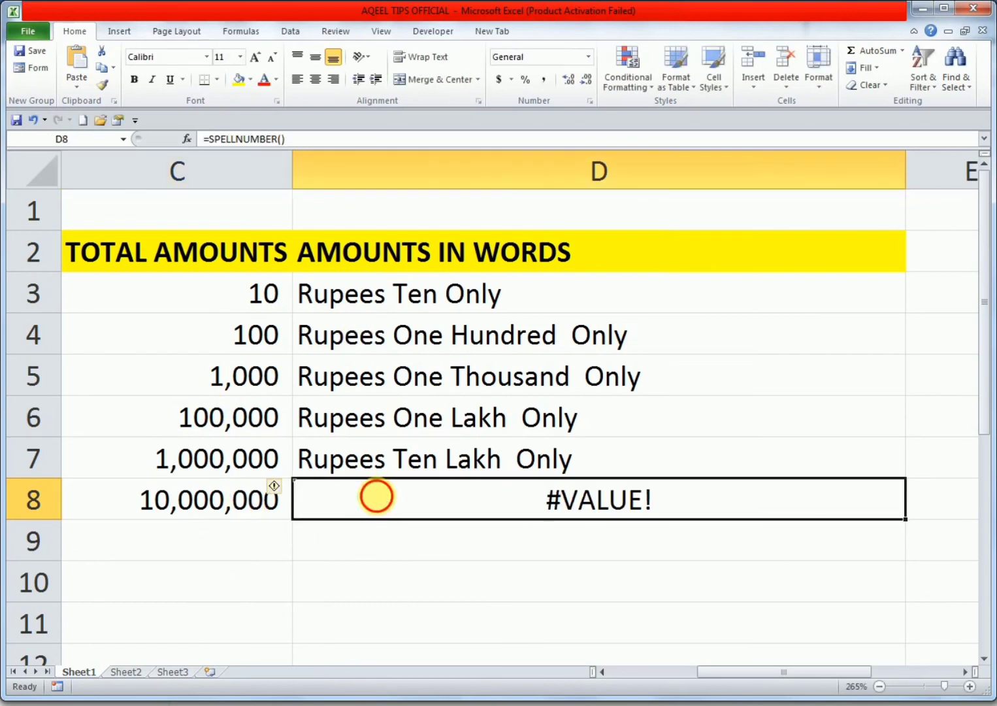
{"action": "double_click", "coordinate": [379, 497]}
{"action": "left_click", "coordinate": [514, 500]}
{"action": "key", "text": "BackSpace"}
{"action": "left_click", "coordinate": [230, 514]}
{"action": "key", "text": "Return"}
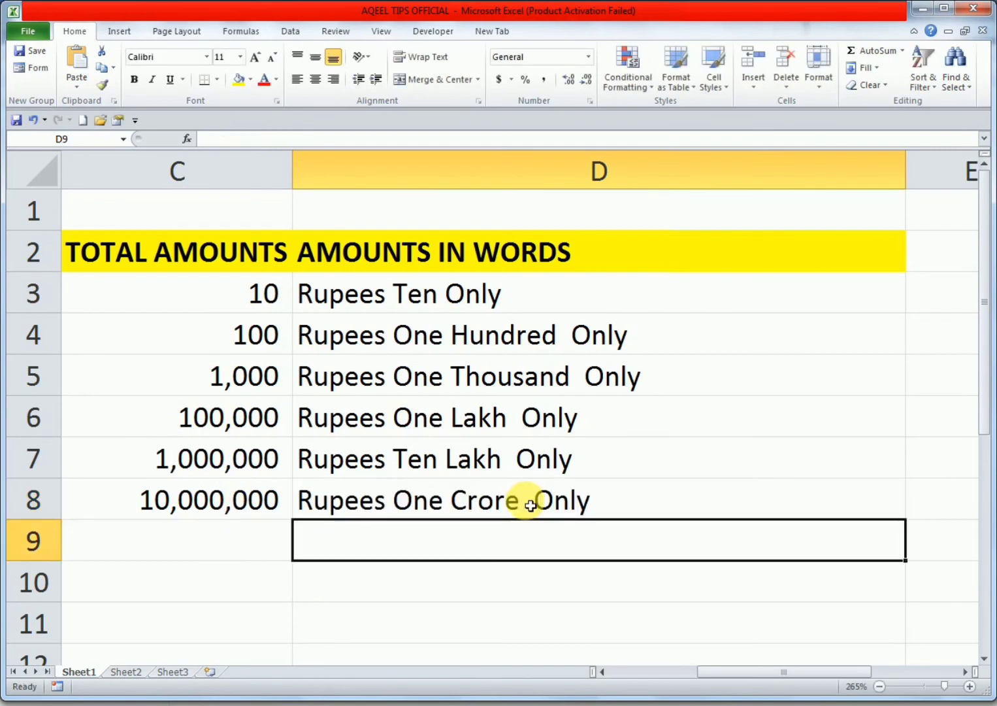
{"action": "left_click", "coordinate": [543, 504]}
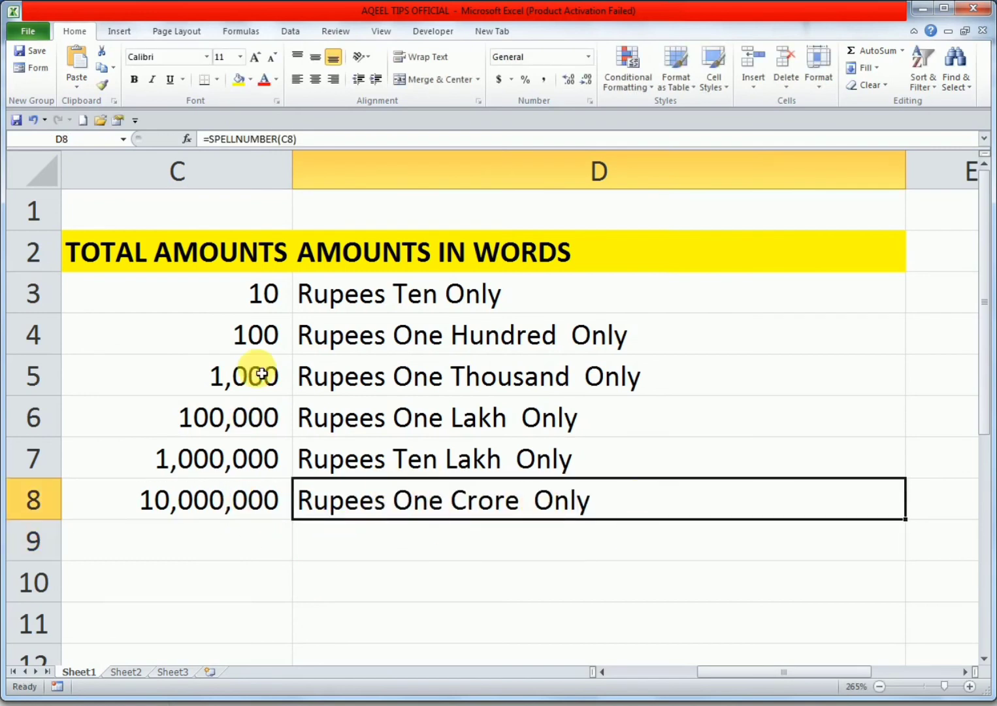
Step: Change the total amounts in C3 and C4 to 11 and in C5 to 22222 to test the formulas
{"action": "left_click", "coordinate": [229, 299]}
{"action": "type", "text": "11"}
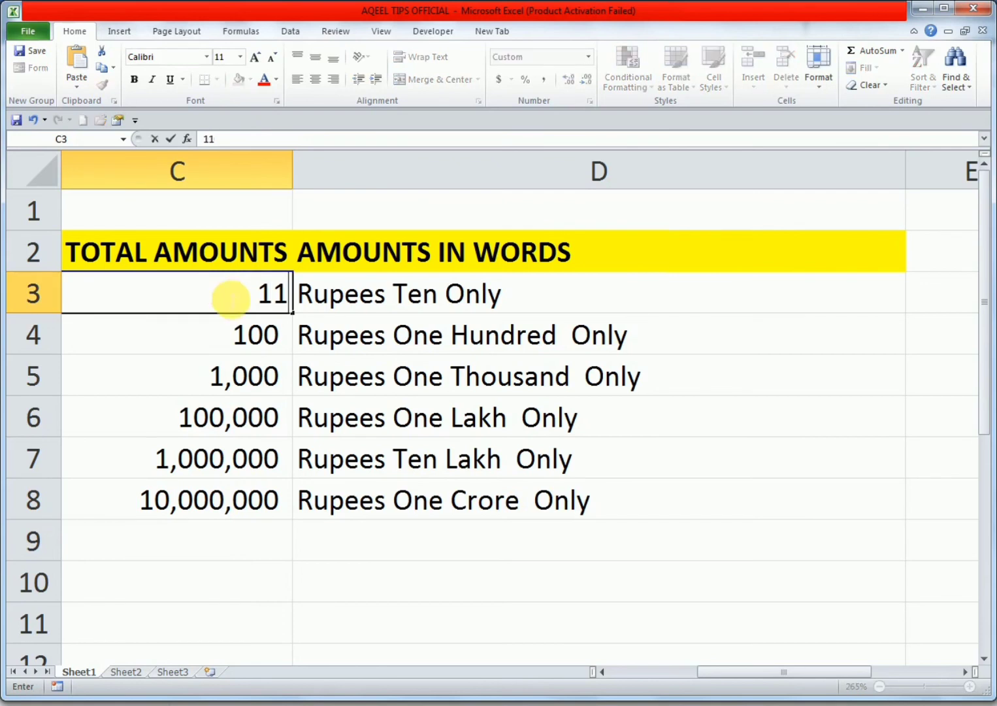
{"action": "key", "text": "Return"}
{"action": "type", "text": "11"}
{"action": "key", "text": "Return"}
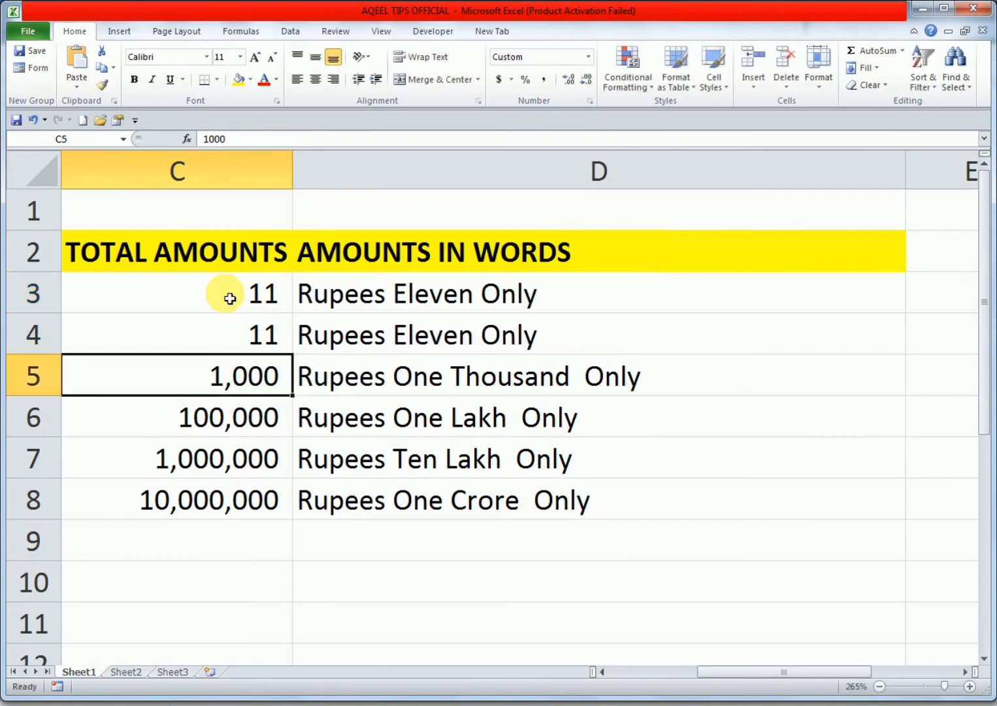
{"action": "type", "text": "22222"}
{"action": "key", "text": "Return"}
Step: Set the total amounts in C6 to 555555, C7 to 555 and C8 to 102121, and select the amounts in words in D3:D8
{"action": "type", "text": "555555"}
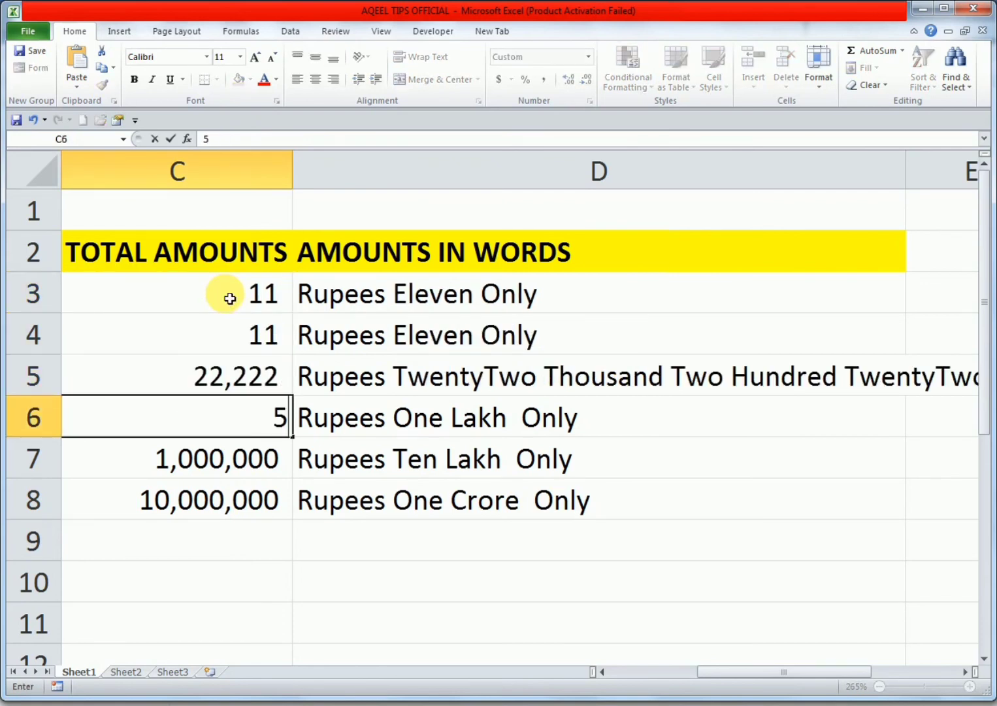
{"action": "key", "text": "Return"}
{"action": "type", "text": "555"}
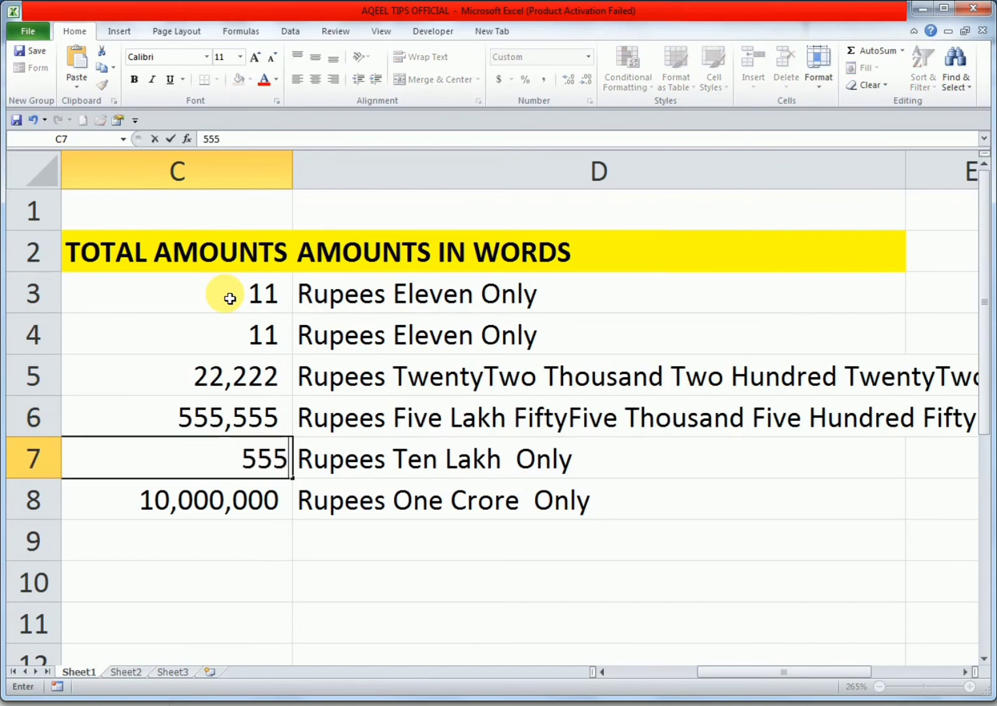
{"action": "key", "text": "Return"}
{"action": "type", "text": "102,121"}
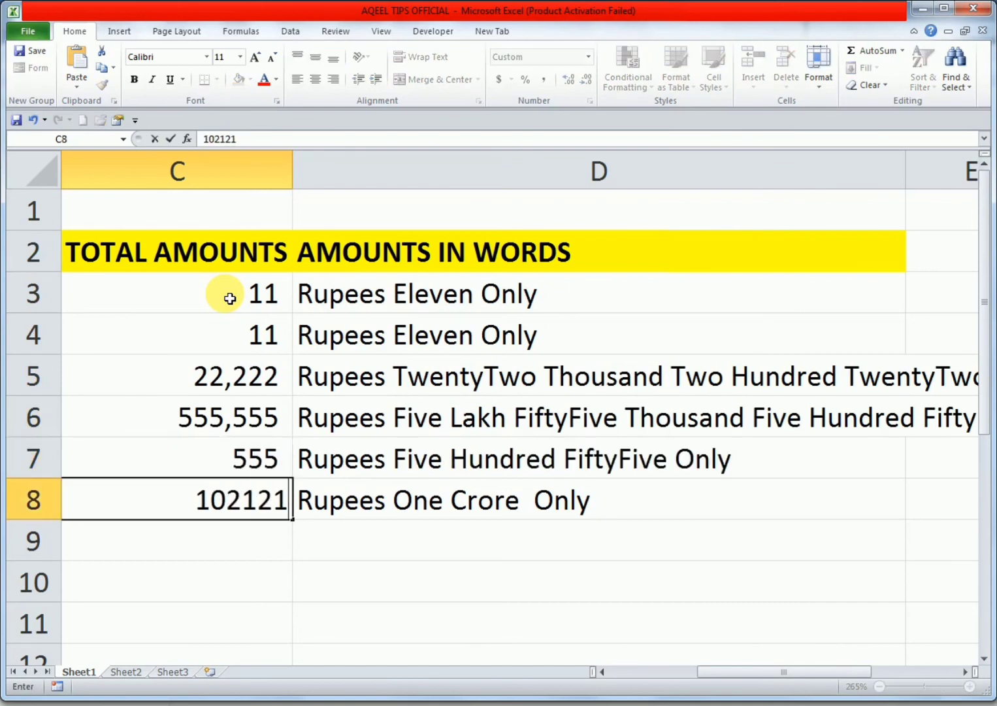
{"action": "key", "text": "Return"}
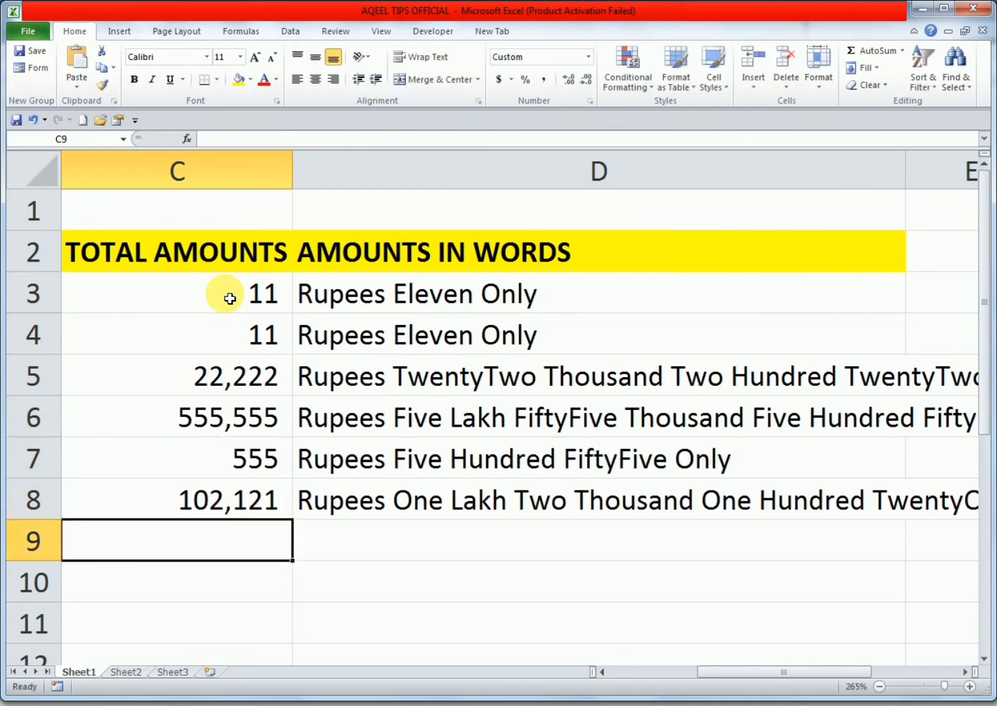
{"action": "left_click_drag", "start_coordinate": [363, 305], "coordinate": [394, 490]}
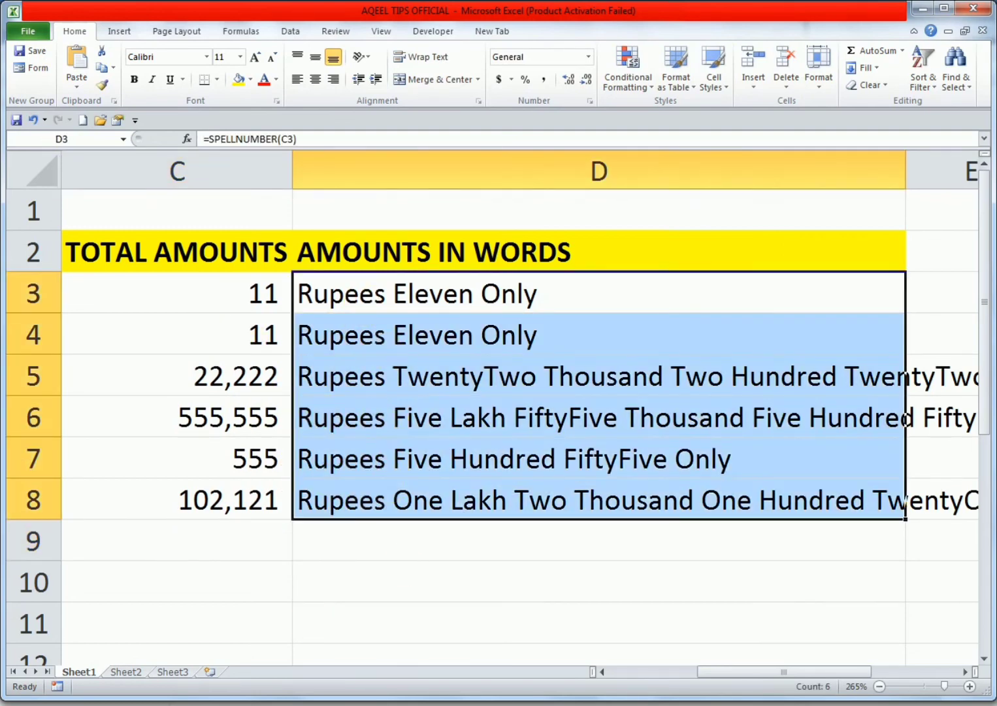